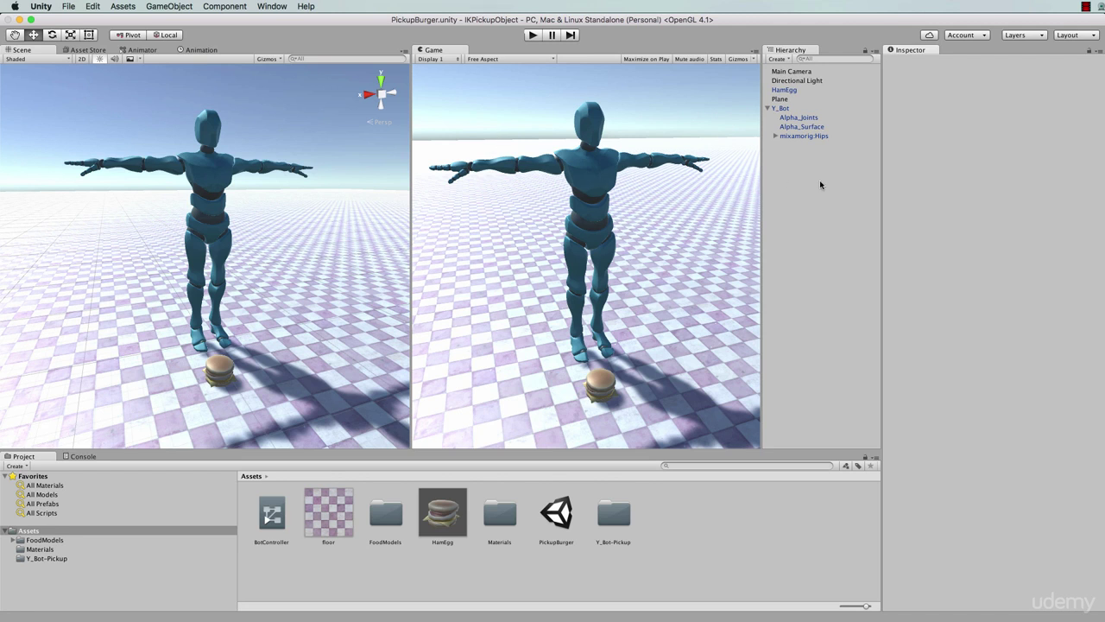
Open Y_Bot's BotController in the Animator and inspect the exit time and conditions of the happy_idle to lifting transition
left_click(782, 108)
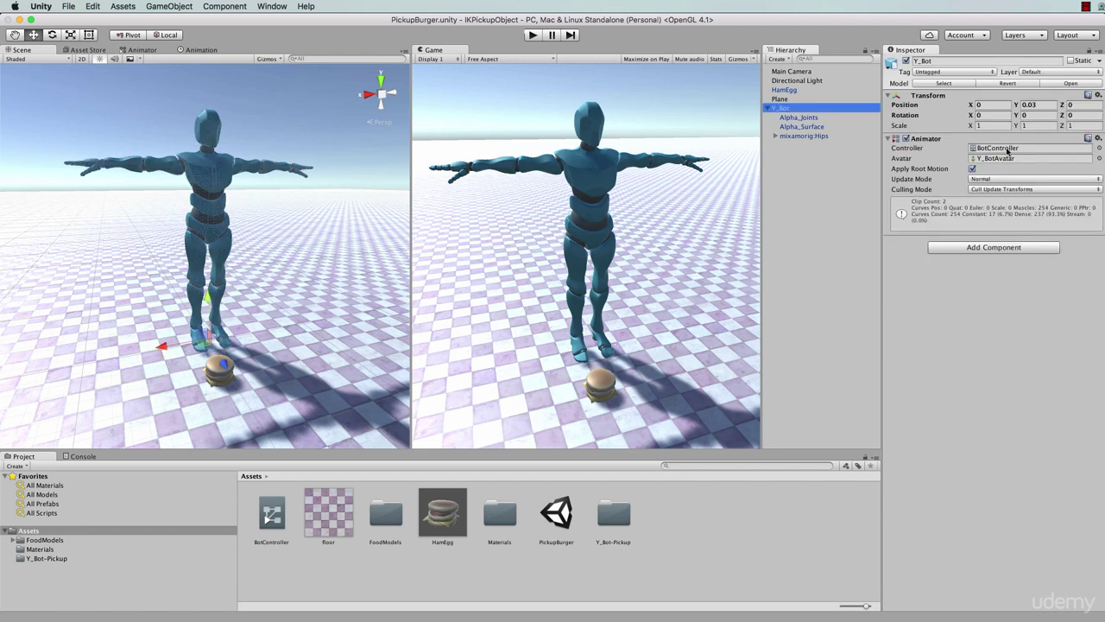
double_click(1002, 148)
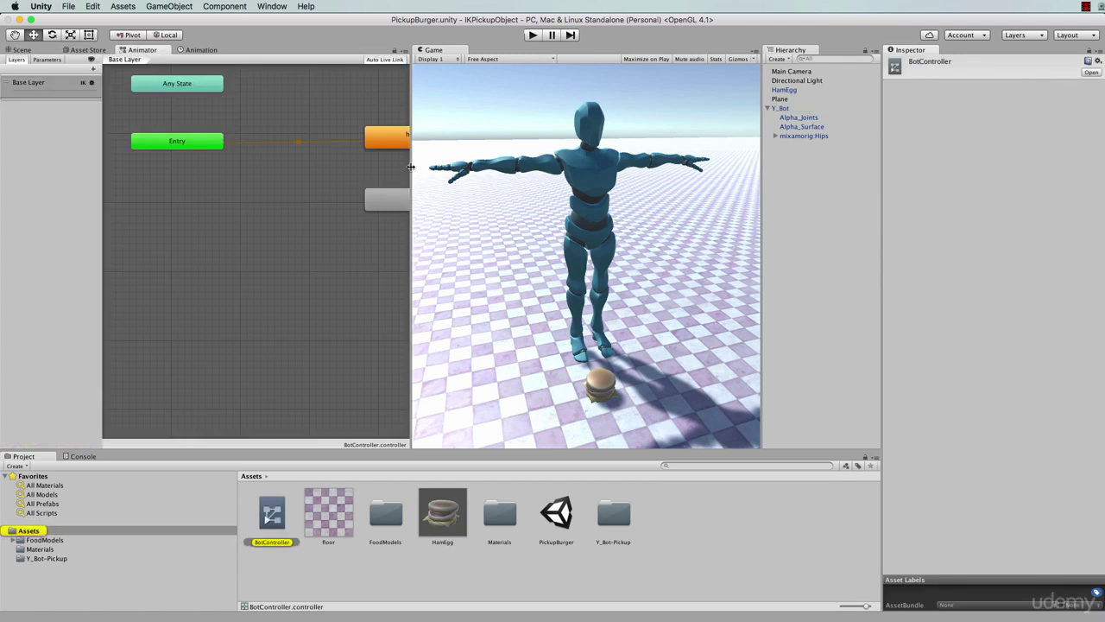
left_click_drag(412, 171, 543, 154)
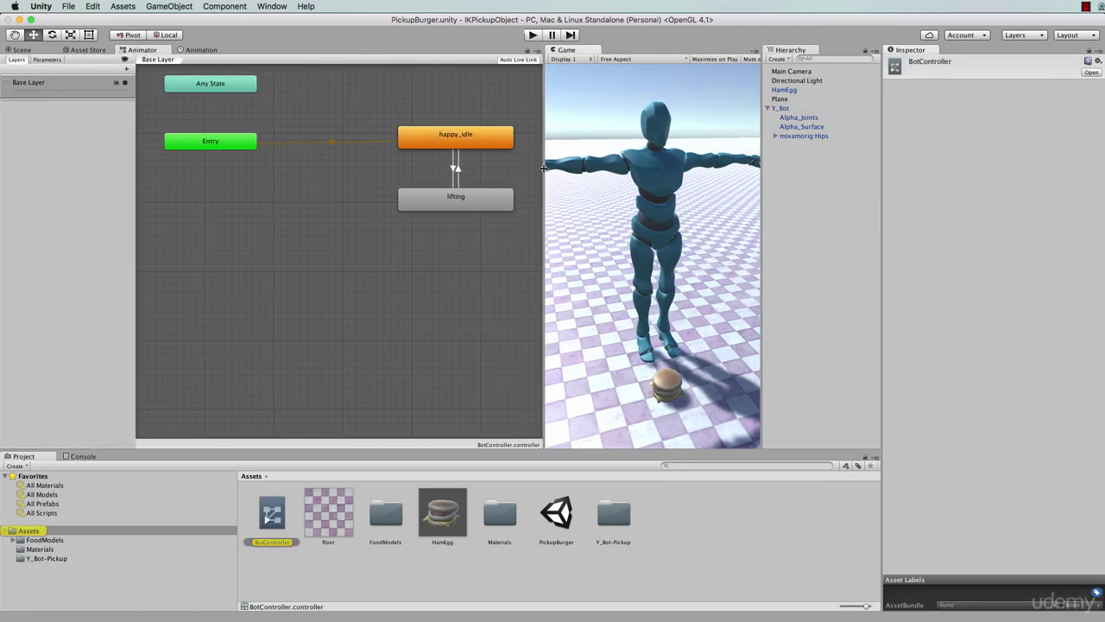
left_click(454, 171)
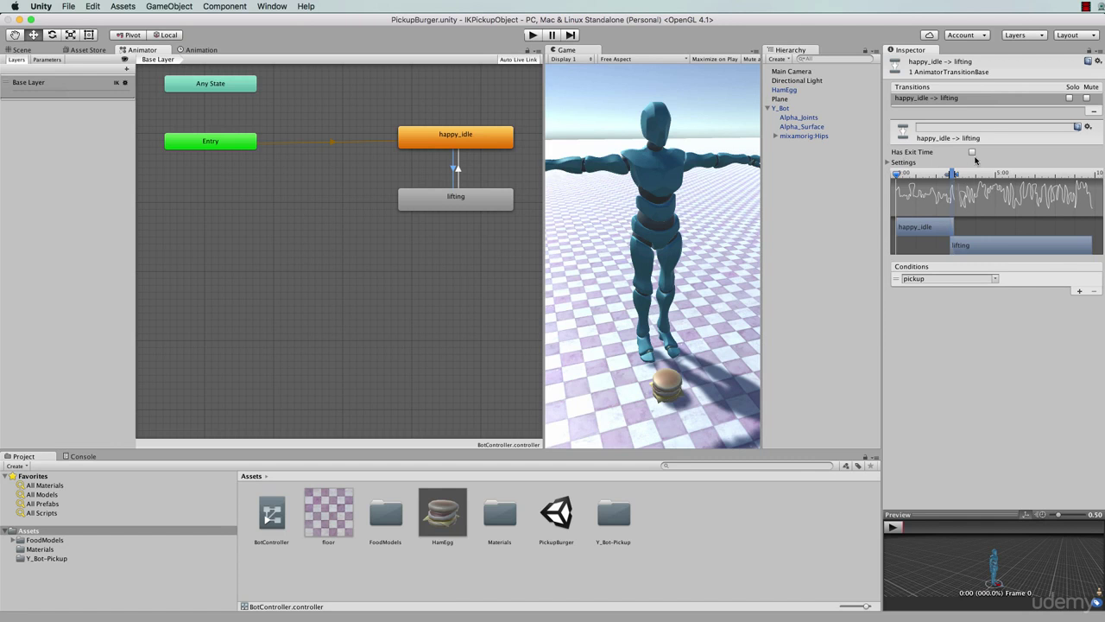
left_click_drag(544, 191, 270, 168)
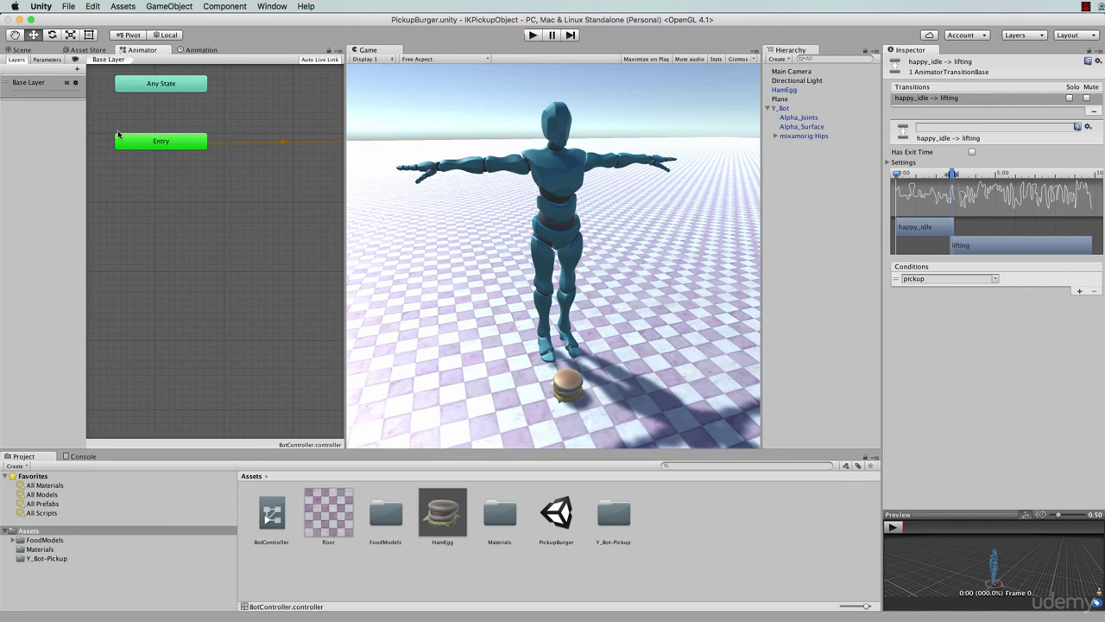
Check the IK Pass option in the Base Layer settings of BotController
left_click(75, 84)
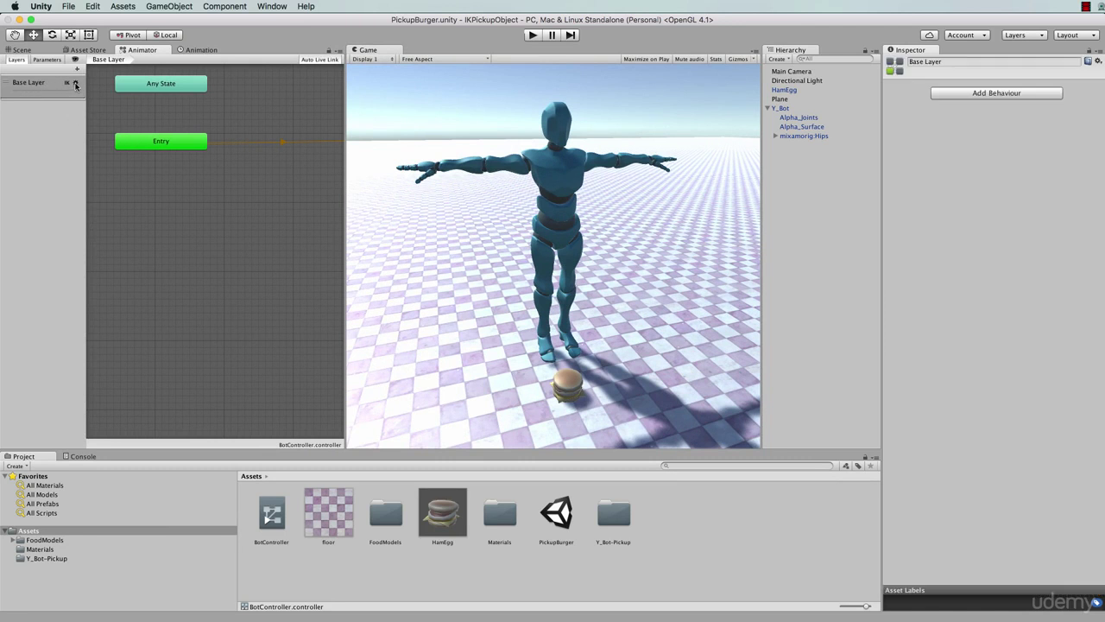
left_click(76, 82)
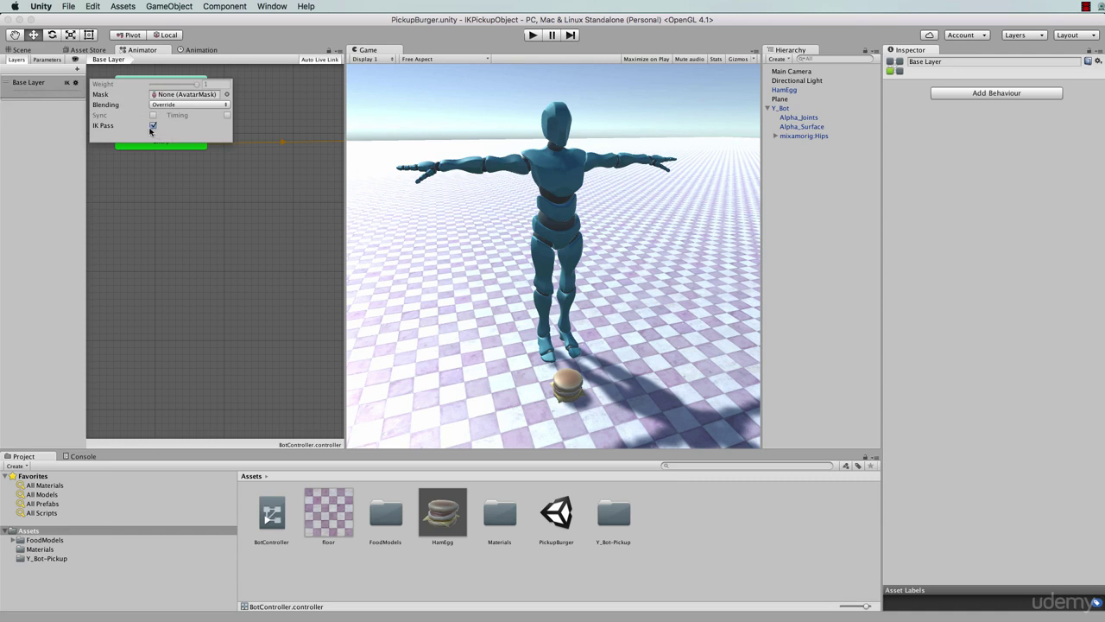
left_click(276, 132)
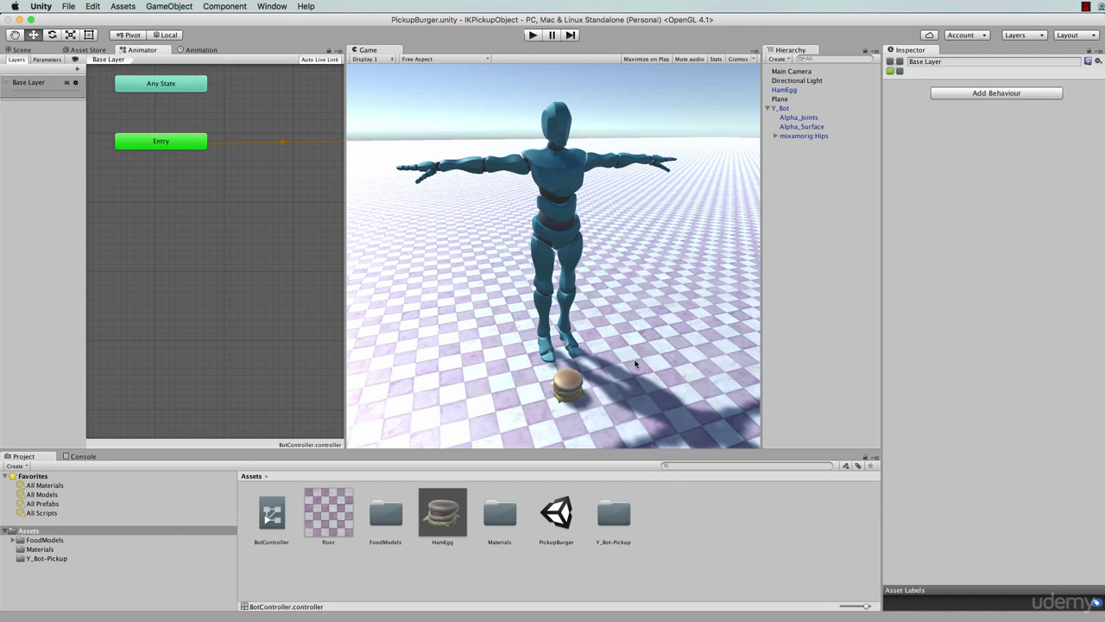
Create a C# script named Pickup in the Assets folder and attach it to Y_Bot
left_click(15, 467)
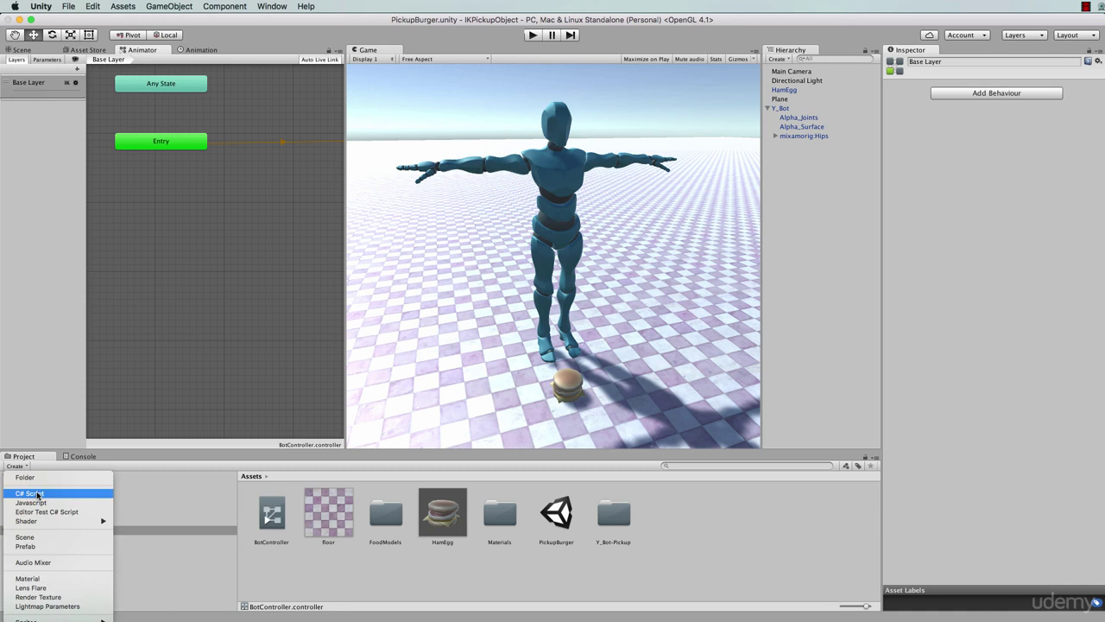
left_click(38, 494)
type("I")
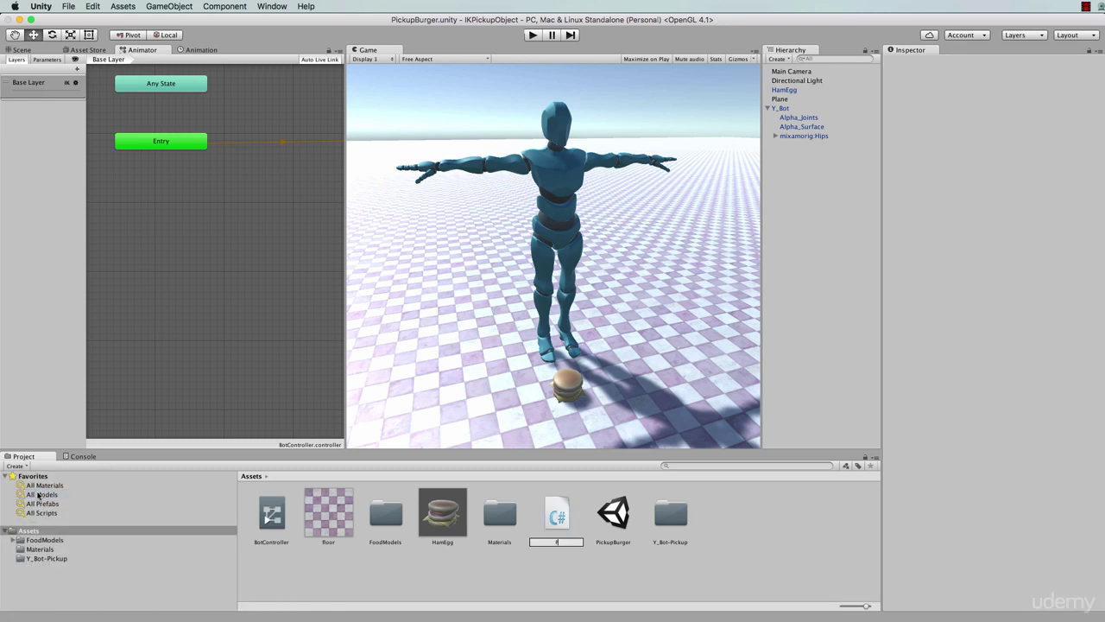
type("ickup")
key("Return")
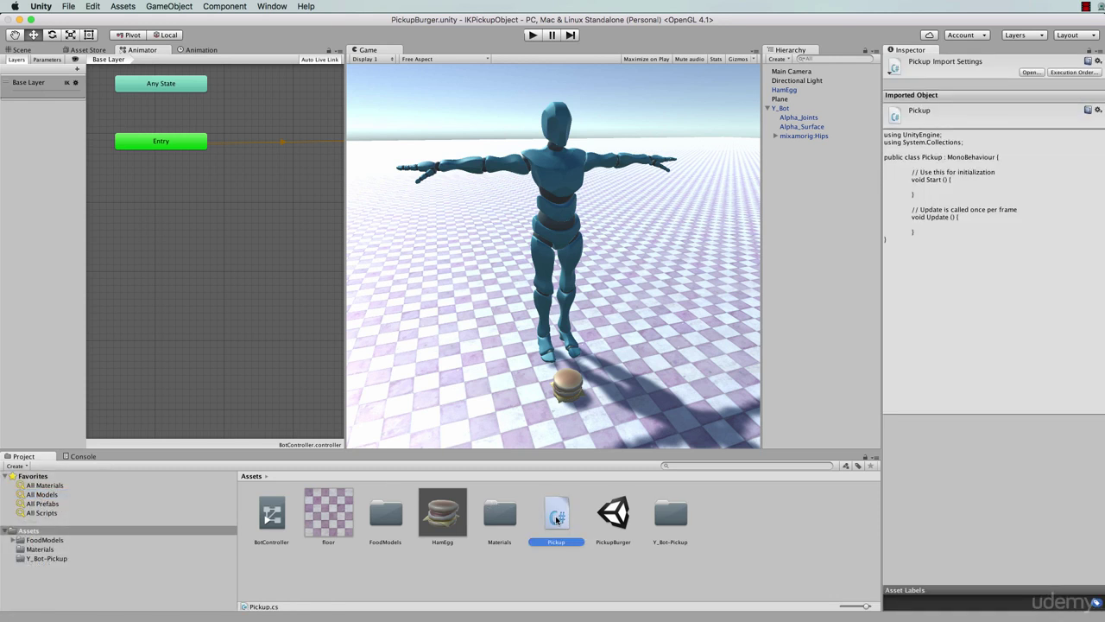
left_click_drag(557, 518, 777, 108)
In Sublime Text 2, replace Pickup.cs's template methods with a Space-triggered "pickup" animation and right-hand IK toward a public Transform target, weight 1f, and save
double_click(567, 530)
left_click_drag(591, 210, 561, 89)
left_click_drag(437, 302, 389, 195)
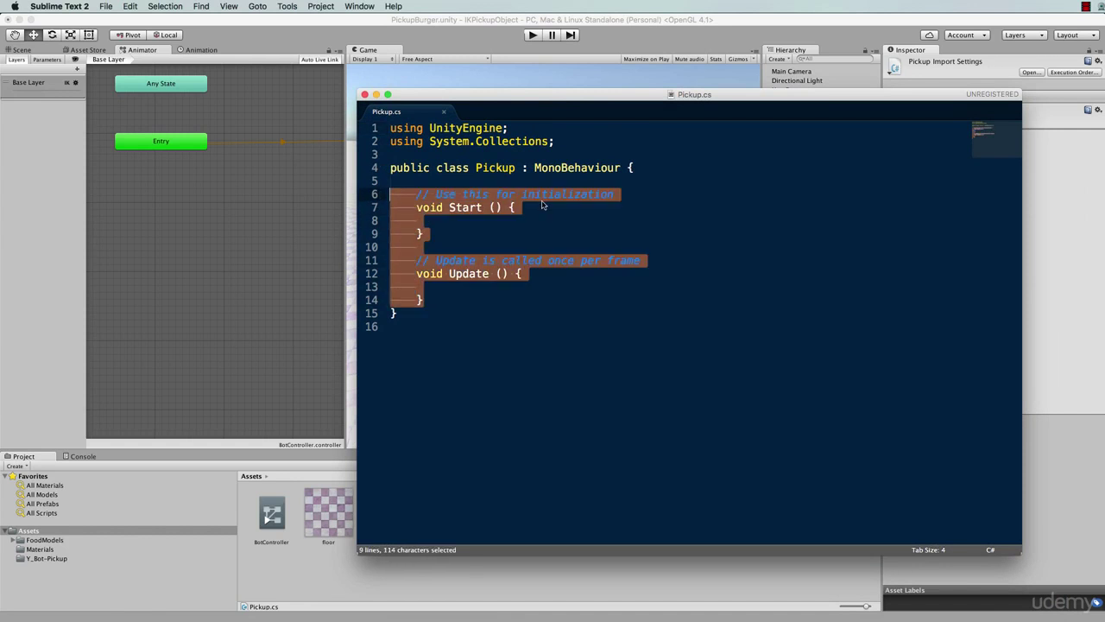
type("public Transform target; \tAnimator anim; \tfloat weight = 1f;  \tvoid Start () \t{ \t\tanim = GetComponent<Animator>(); \t}  \tvoid Update() \t{ \t\tif (Input.GetKeyDown(KeyCode.Space)) \t\t{ \t\t\tanim.SetTrigger(\"pickup\"); \t\t} \t}  \tvoid OnAnimatorIK (int layerIndex) \t{ \t\tanim.SetIKPosition(AvatarIKGoal.RightHand, target.position); \t\tanim.SetIKPositionWeight(AvatarIKGoal.RightHand, weight); \t}")
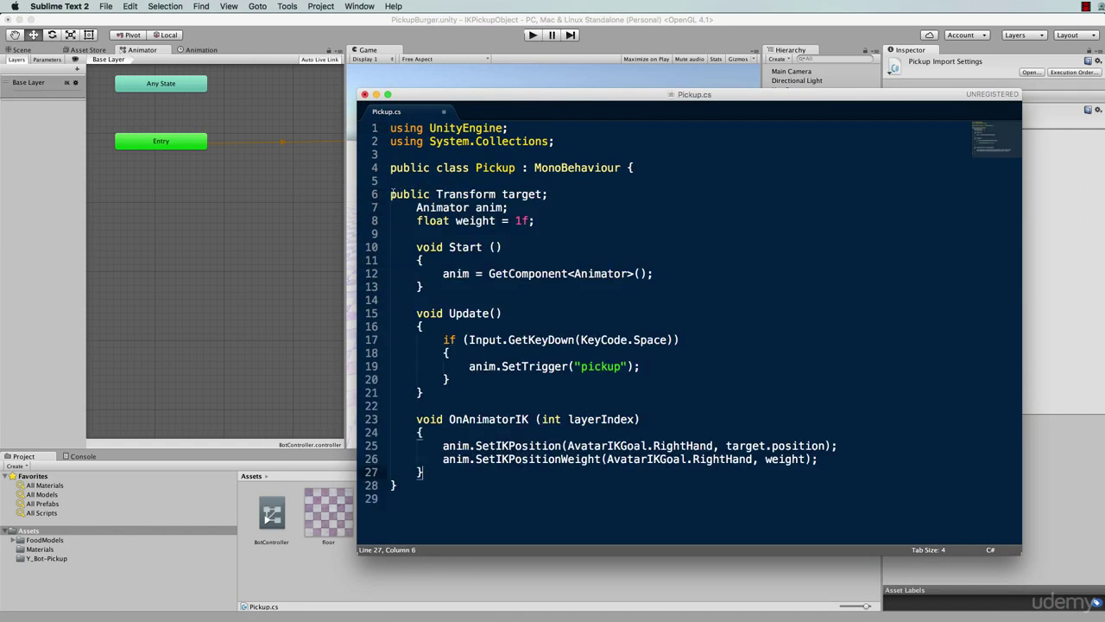
left_click(391, 193)
key("Tab")
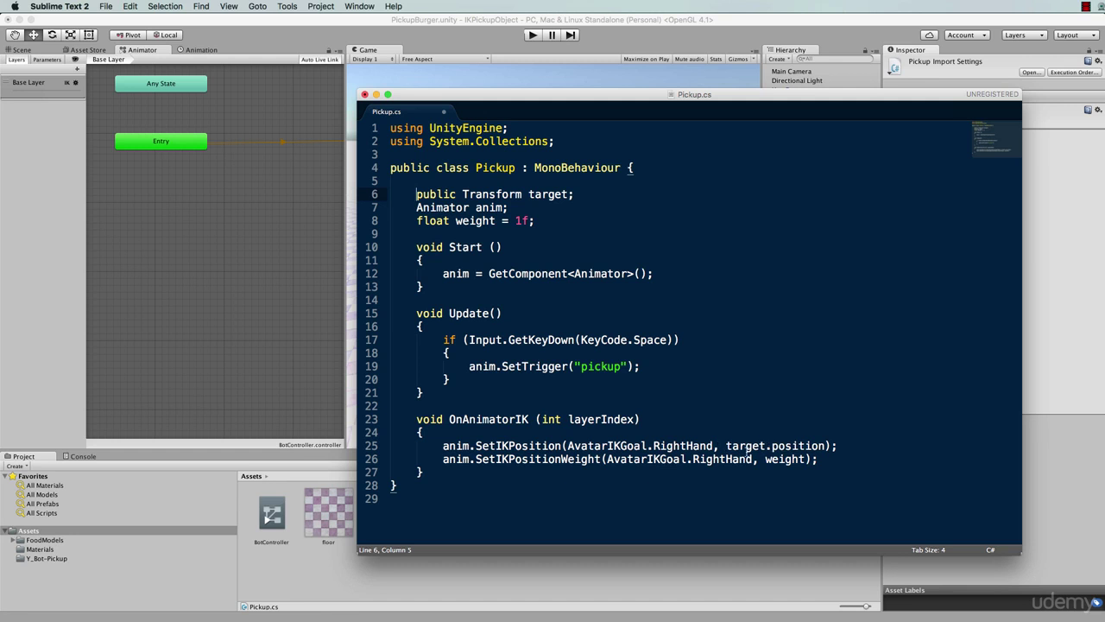
left_click_drag(501, 366, 642, 366)
left_click(657, 364)
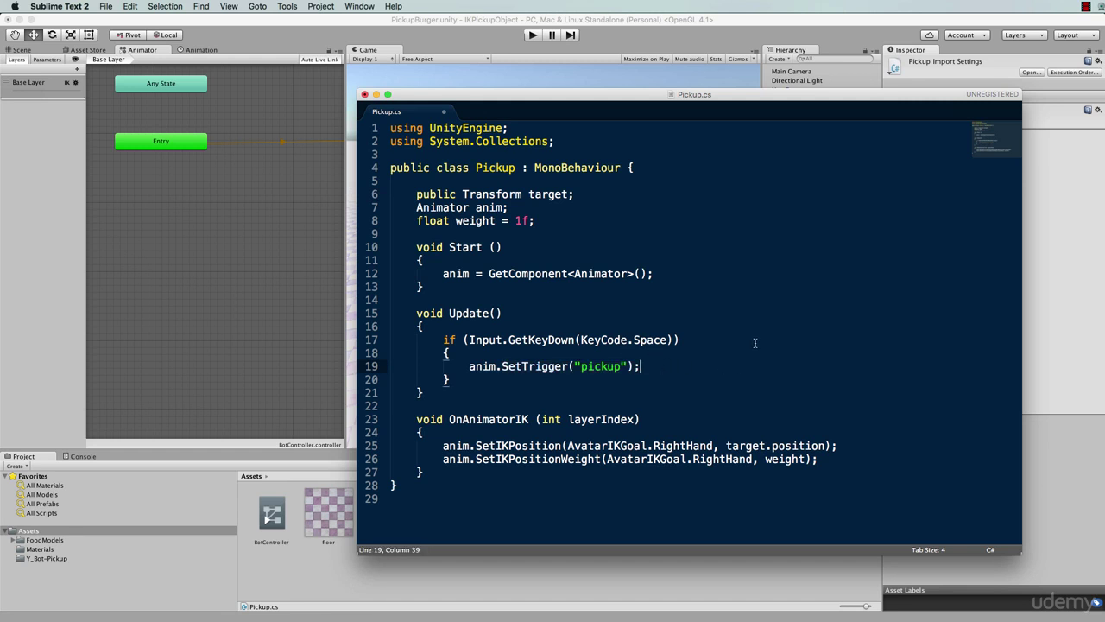
key("super+s")
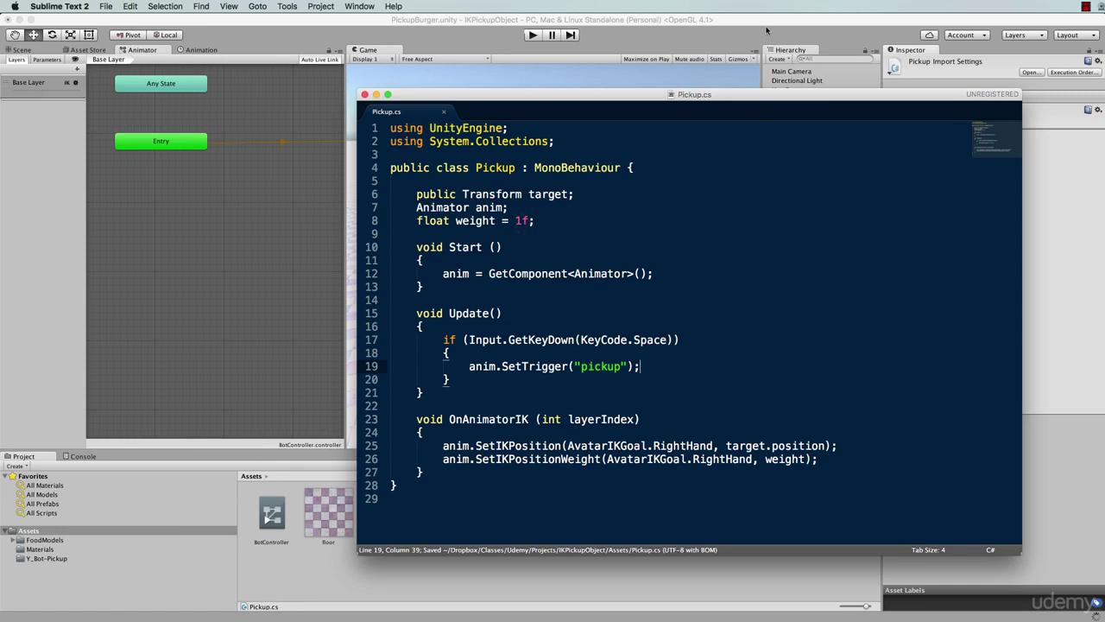
Back in Unity, assign HamEgg as the Target of Y_Bot's Pickup script and test-run the scene
left_click(766, 31)
left_click(785, 109)
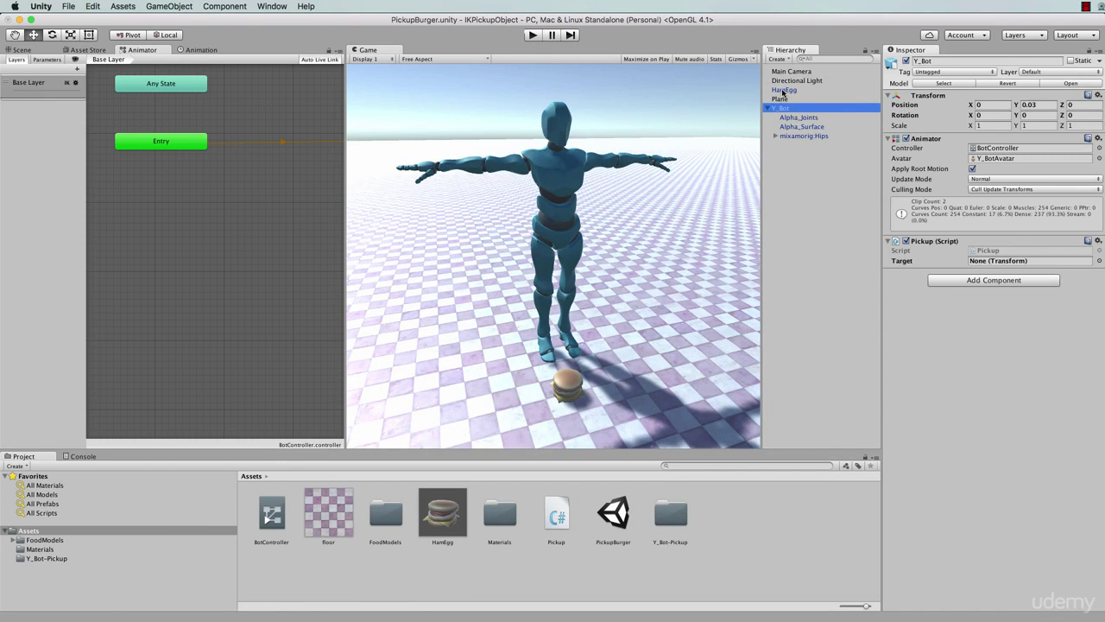
left_click_drag(783, 92, 984, 263)
left_click(533, 36)
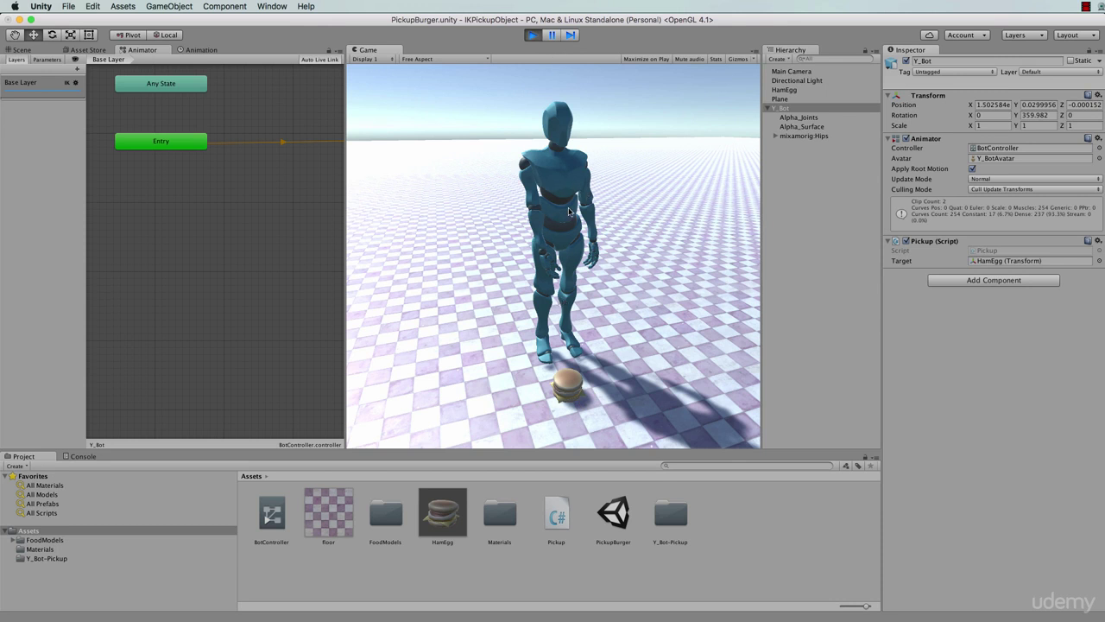
left_click(533, 35)
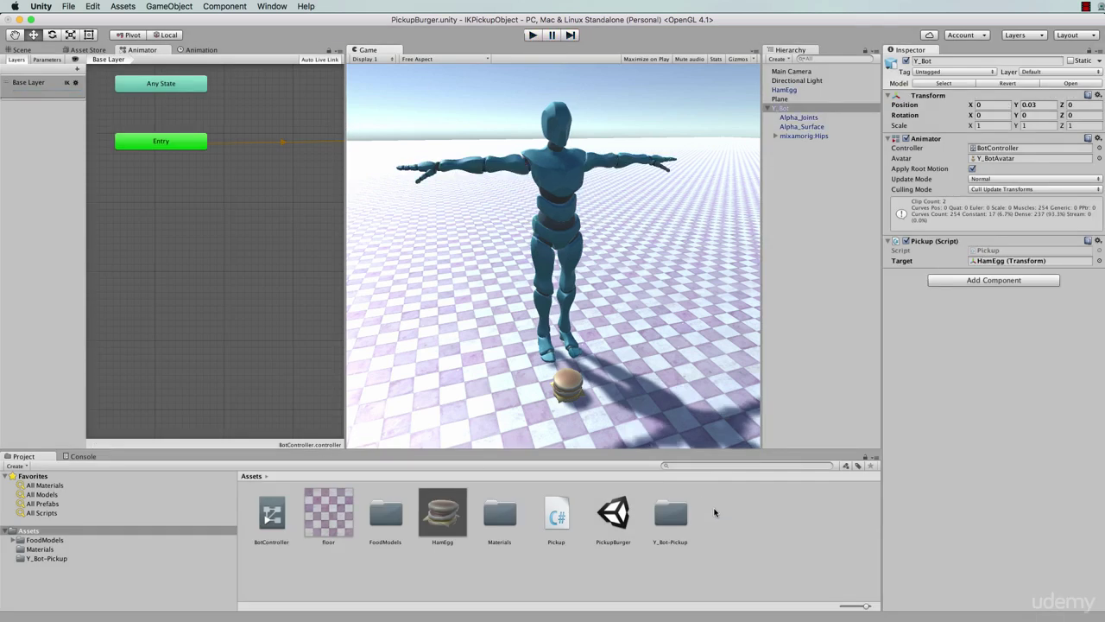
Enable Loop Time for the happy_idle clip in the Y_Bot-Pickup folder, apply the import settings and test-run the scene
double_click(681, 513)
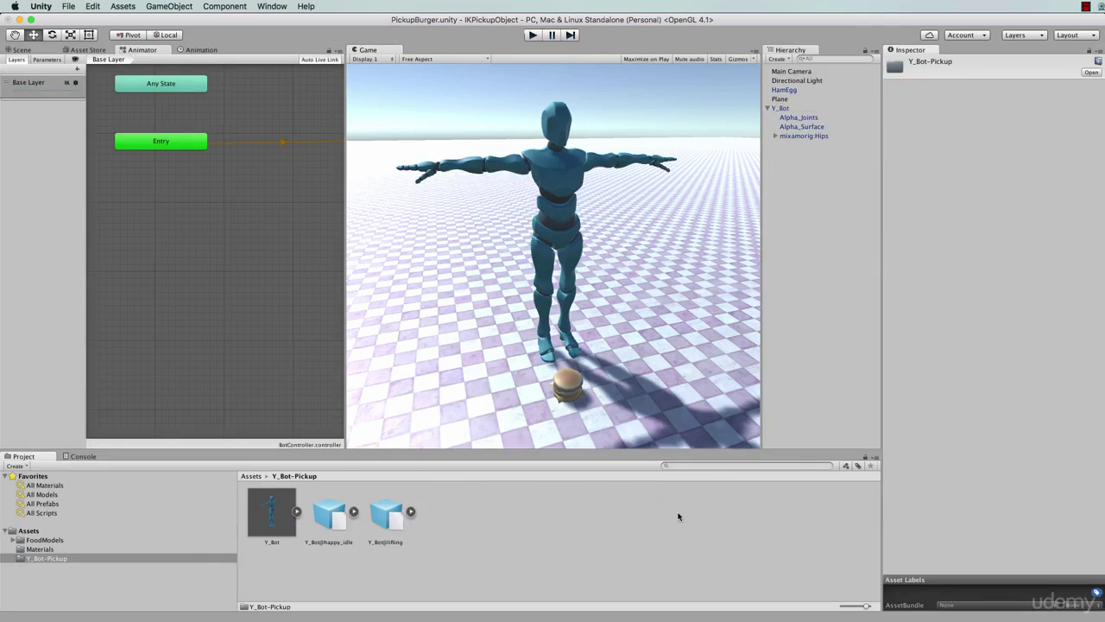
left_click(328, 515)
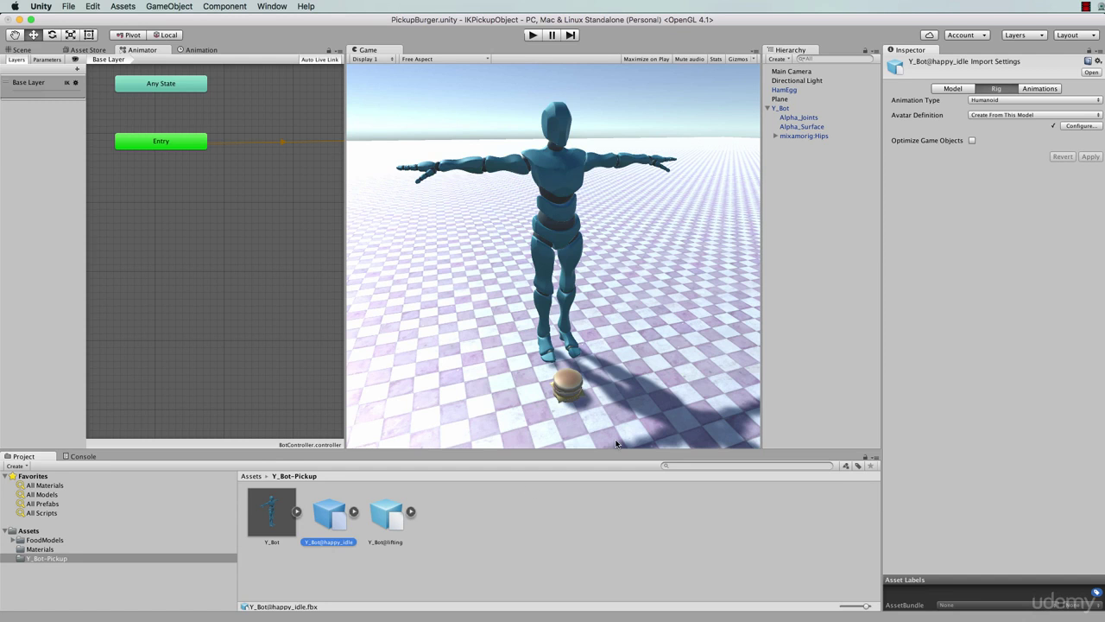
left_click(1043, 90)
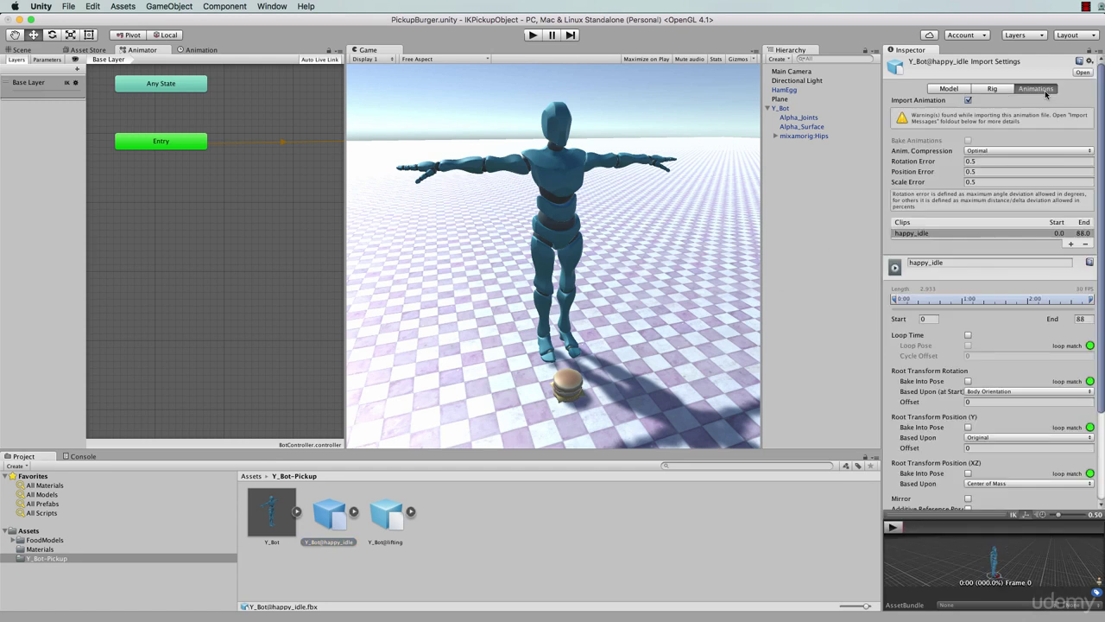
left_click(968, 335)
scroll(995, 335, "down", 3)
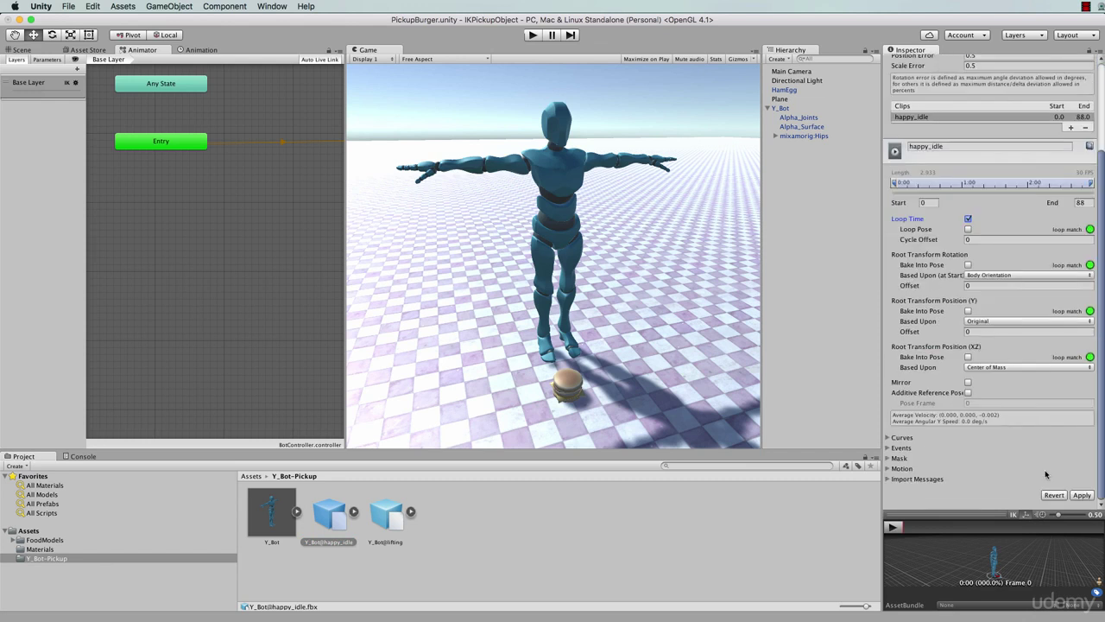
left_click(1081, 496)
left_click(533, 35)
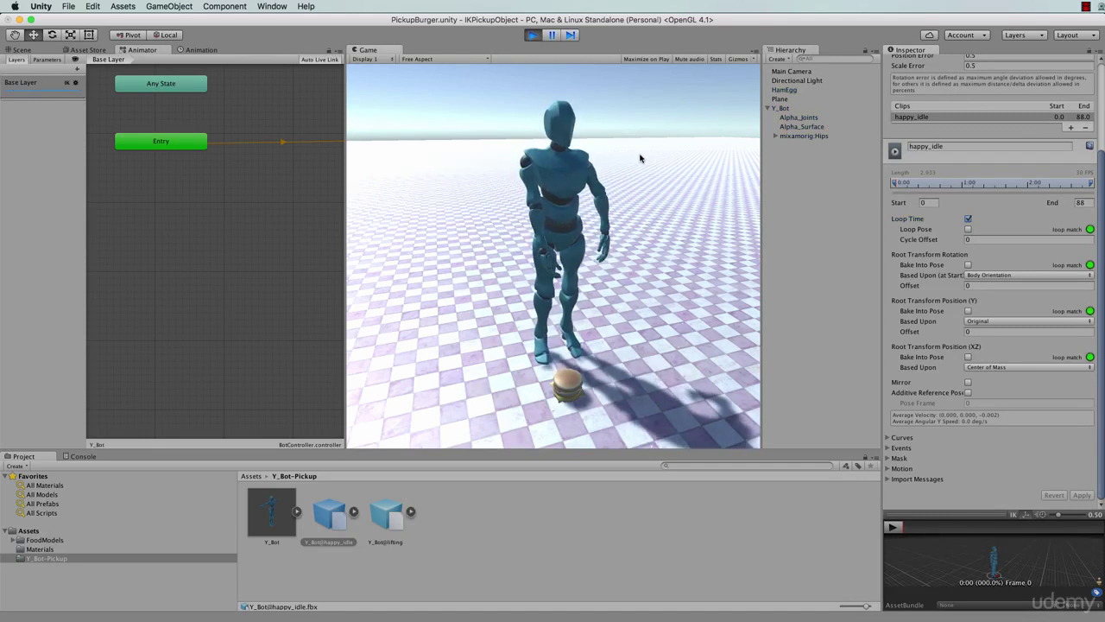
left_click(533, 36)
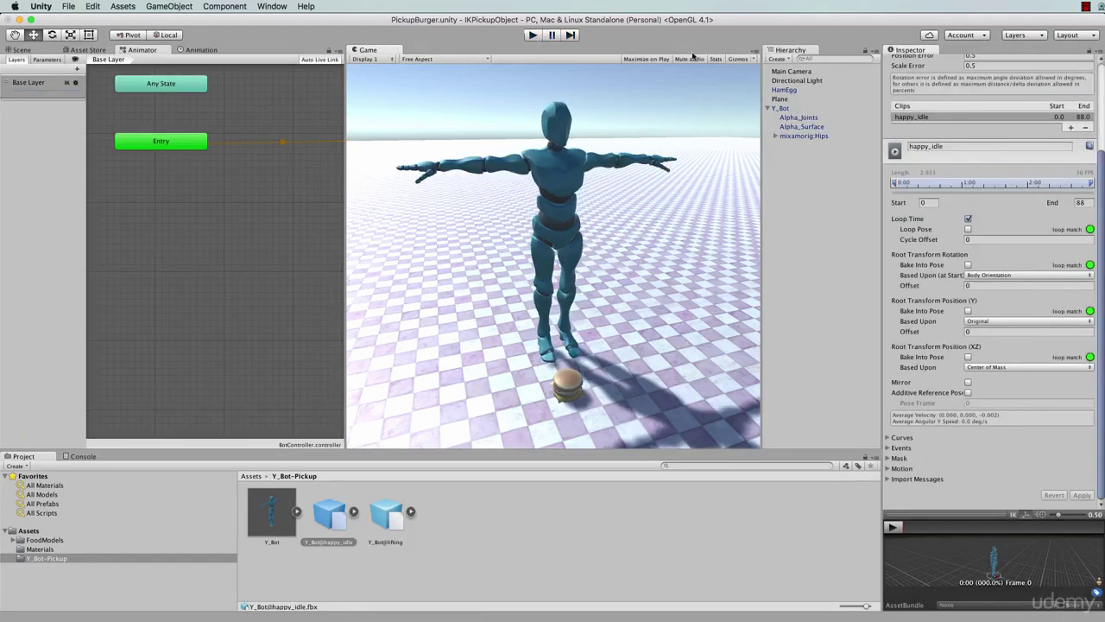
Test-run the scene with Y_Bot's Pickup script disabled, and re-enable the script after stopping playback
left_click(783, 109)
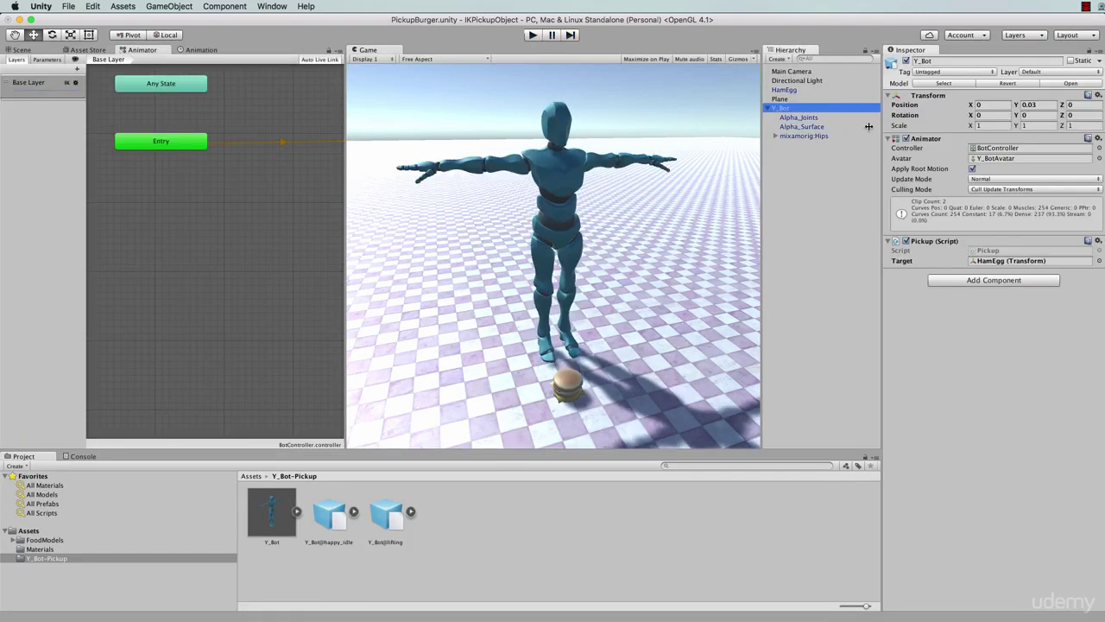
left_click(906, 241)
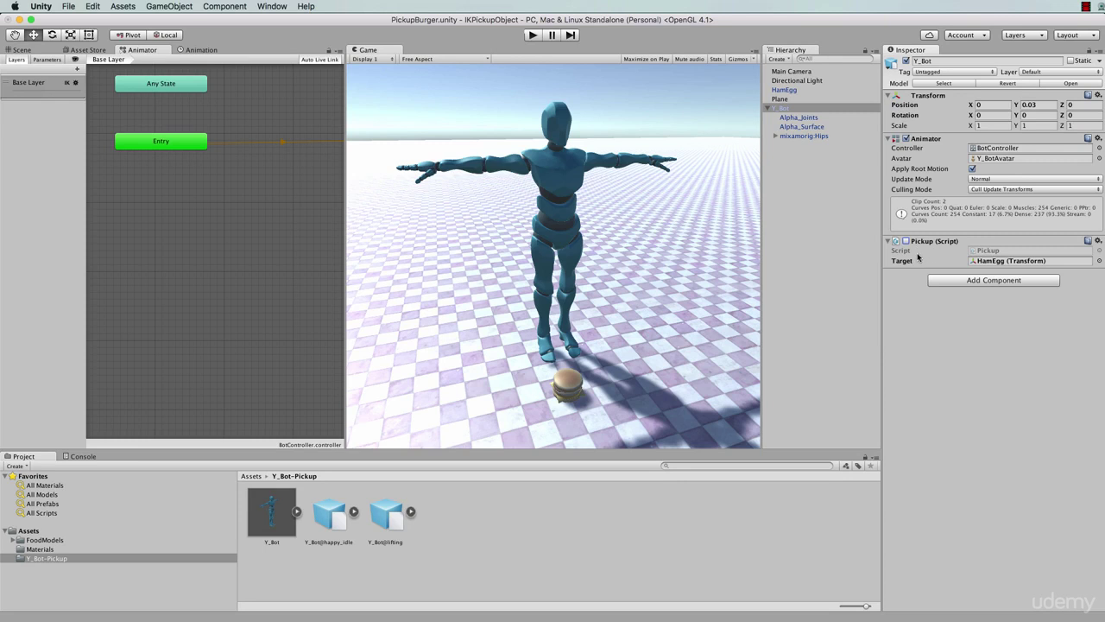
left_click(533, 36)
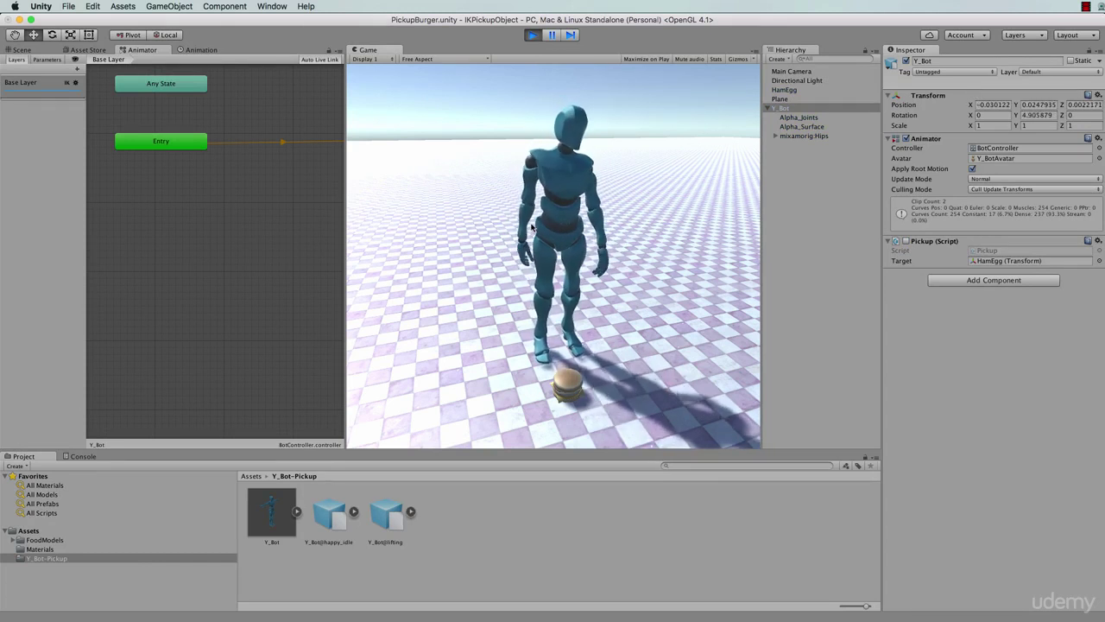
left_click(533, 35)
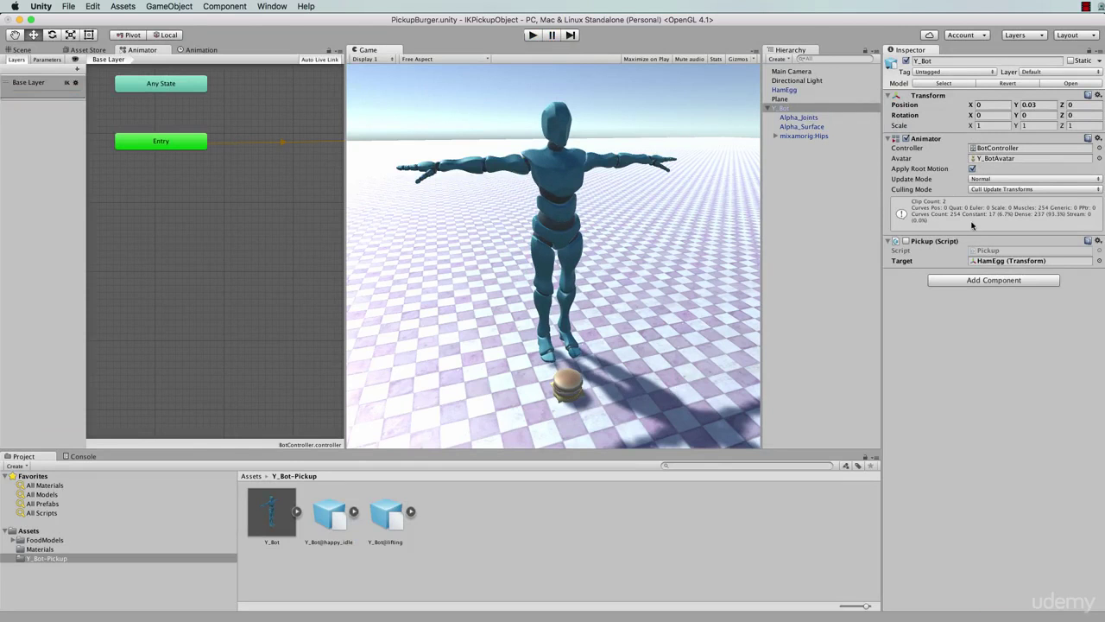
left_click(906, 241)
Run the scene and move HamEgg along its X axis to position 0.7 to see how the bot's hand follows
left_click(532, 36)
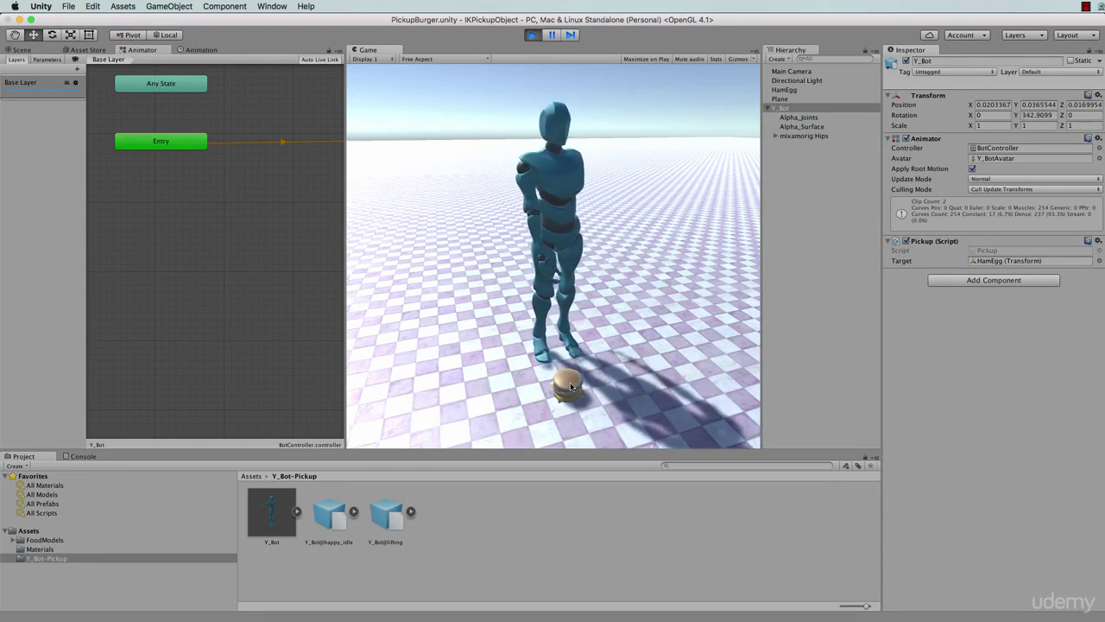
left_click(18, 49)
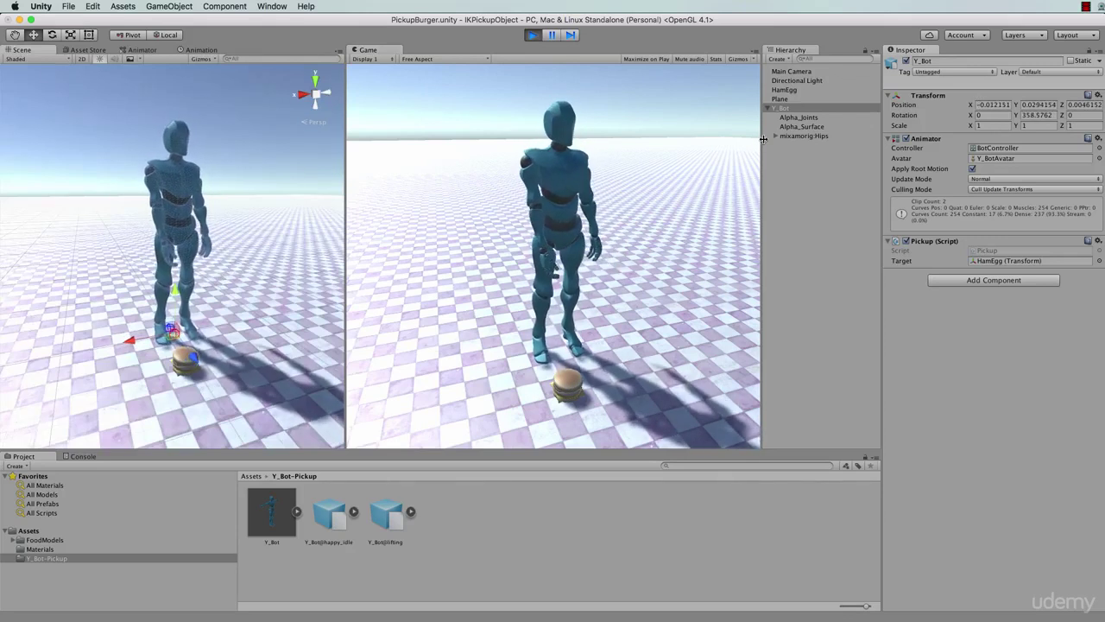
left_click(786, 91)
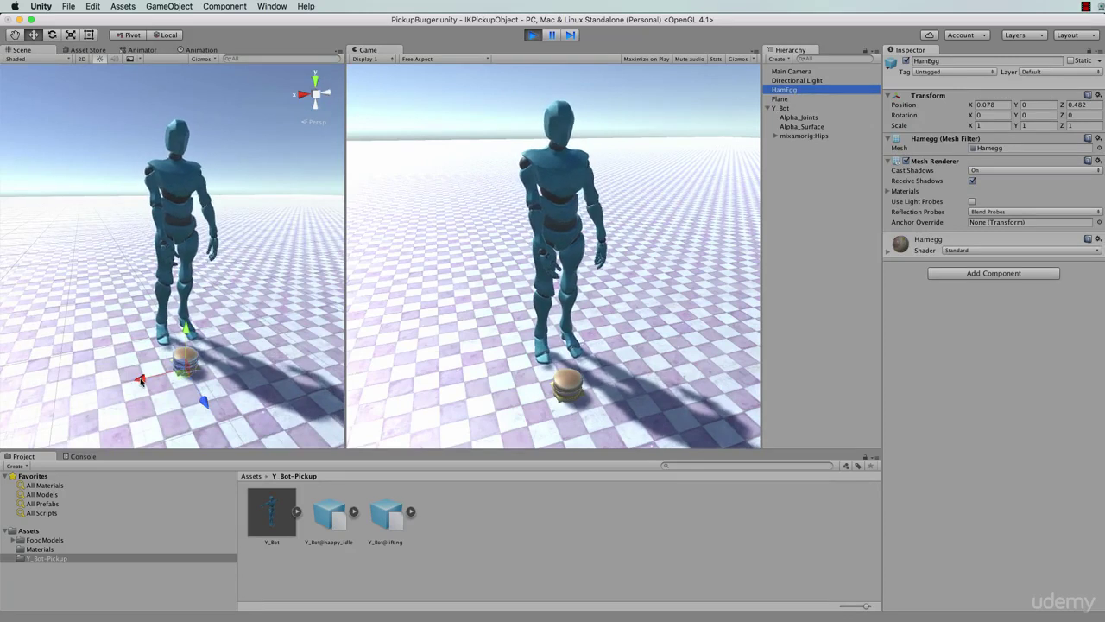
mouse_move(141, 381)
left_mouse_down()
mouse_move(9, 382)
mouse_move(87, 381)
mouse_move(149, 355)
mouse_move(102, 361)
mouse_move(149, 363)
left_mouse_up()
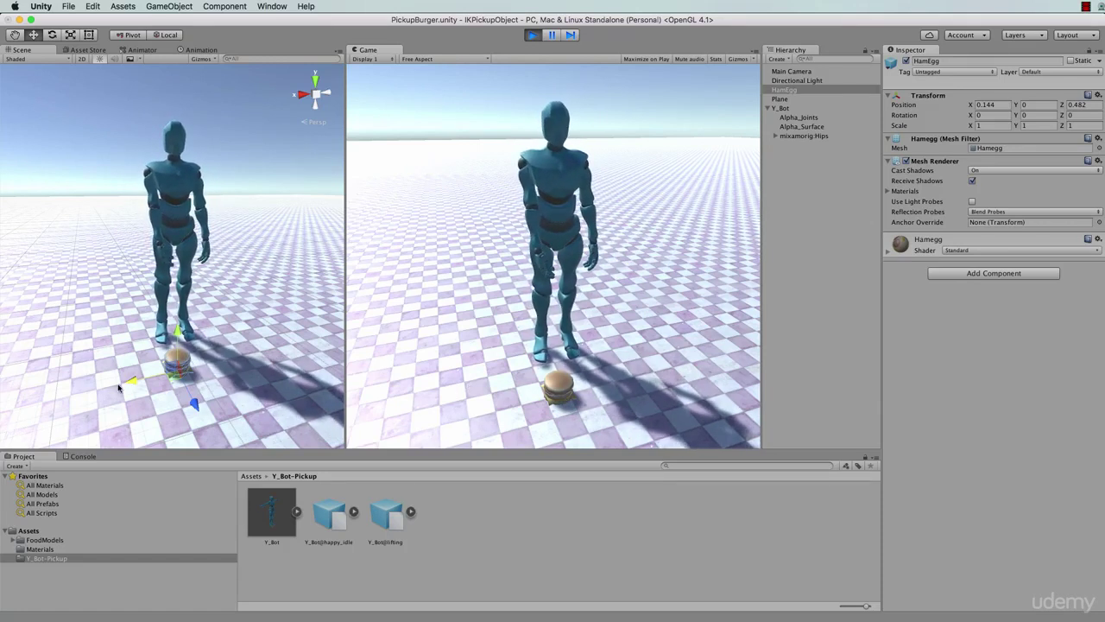
left_click_drag(130, 384, 52, 398)
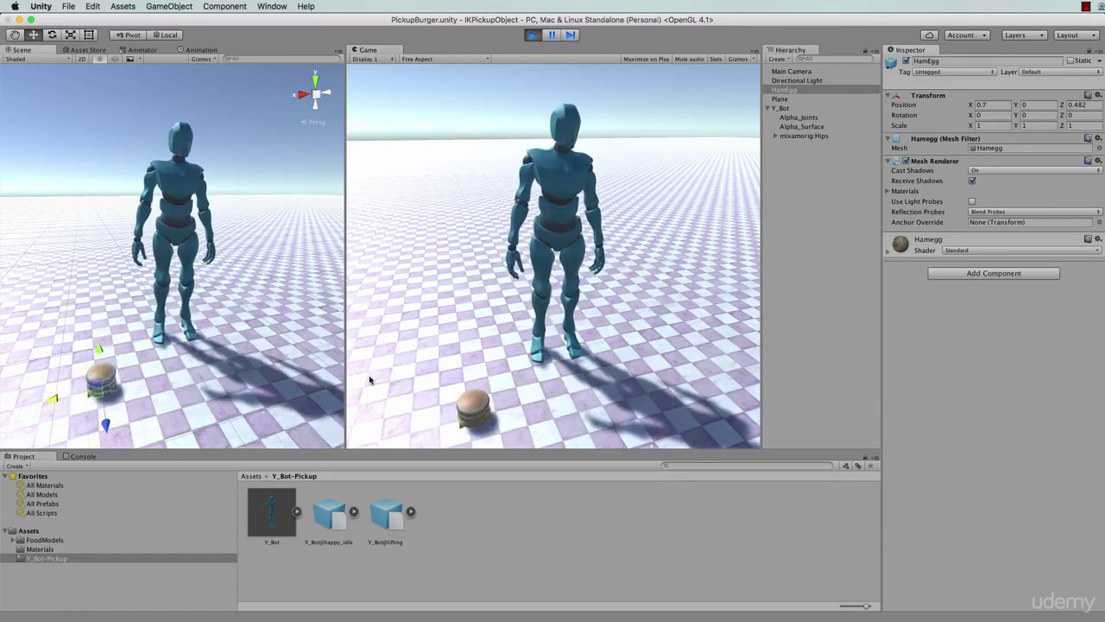
left_click(529, 394)
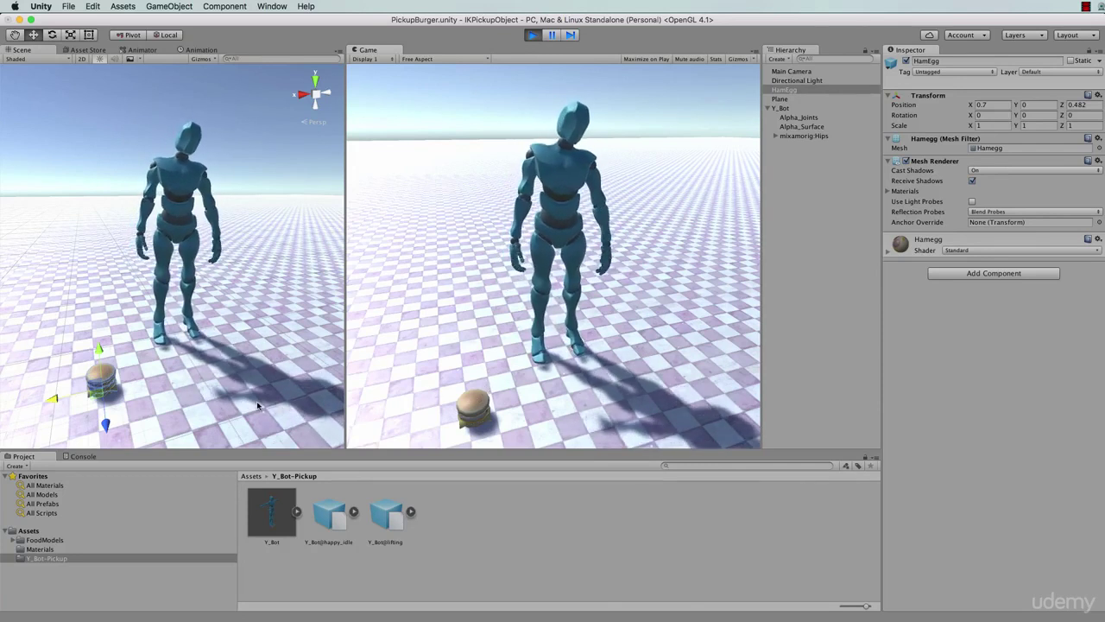
Move HamEgg back along its X axis toward the bot while the scene is running
left_click_drag(57, 404, 132, 402)
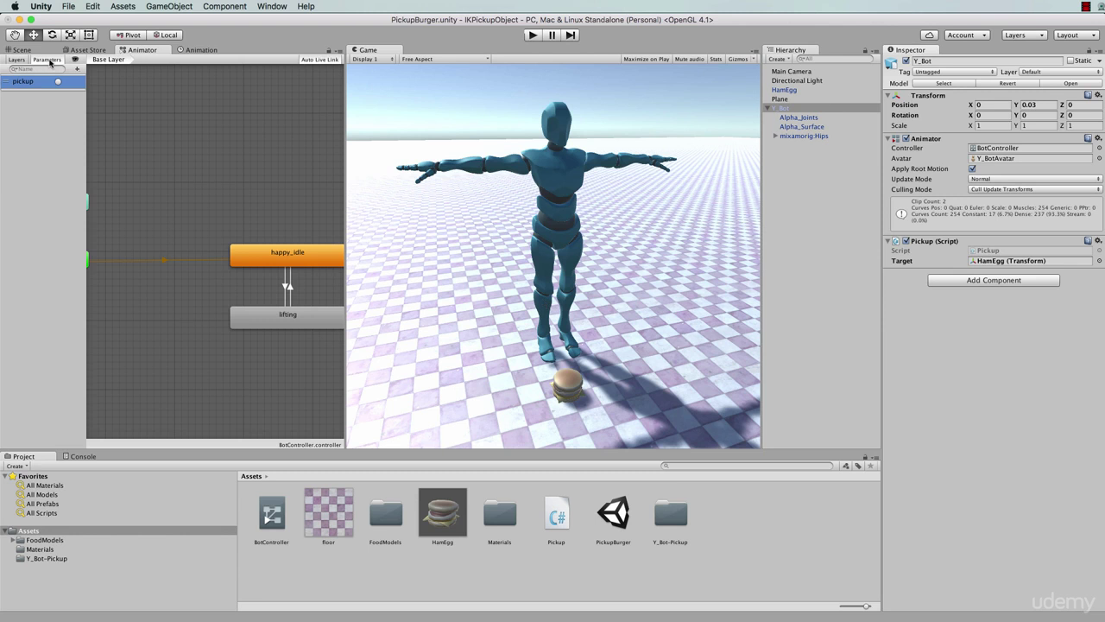
Add a Float parameter named IKPickup to the BotController animator
left_click(49, 62)
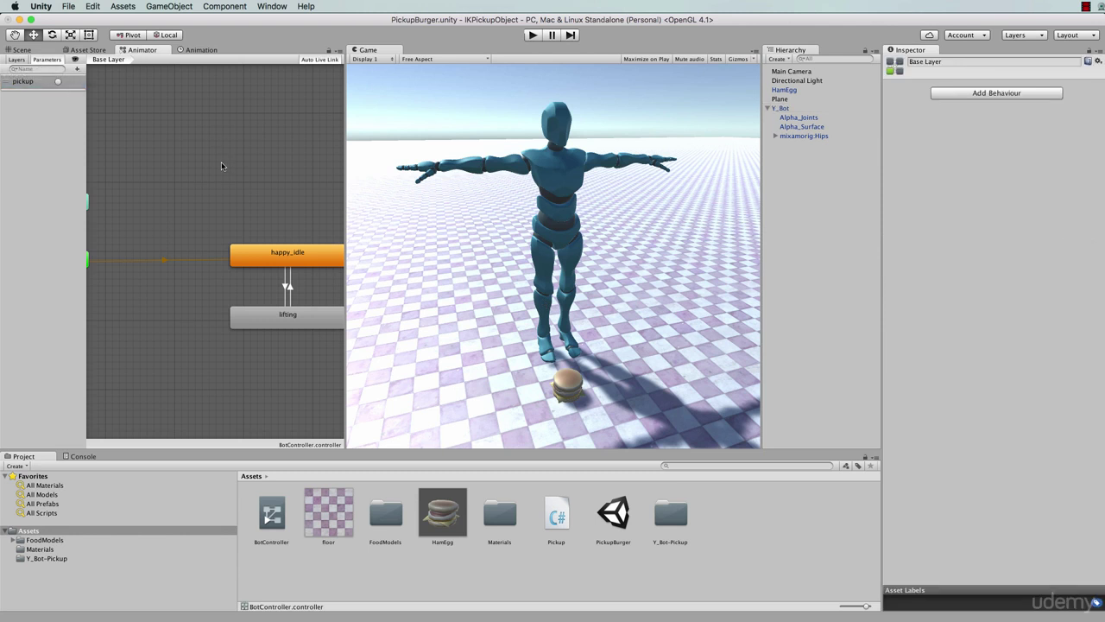
scroll(222, 167, "right", 4)
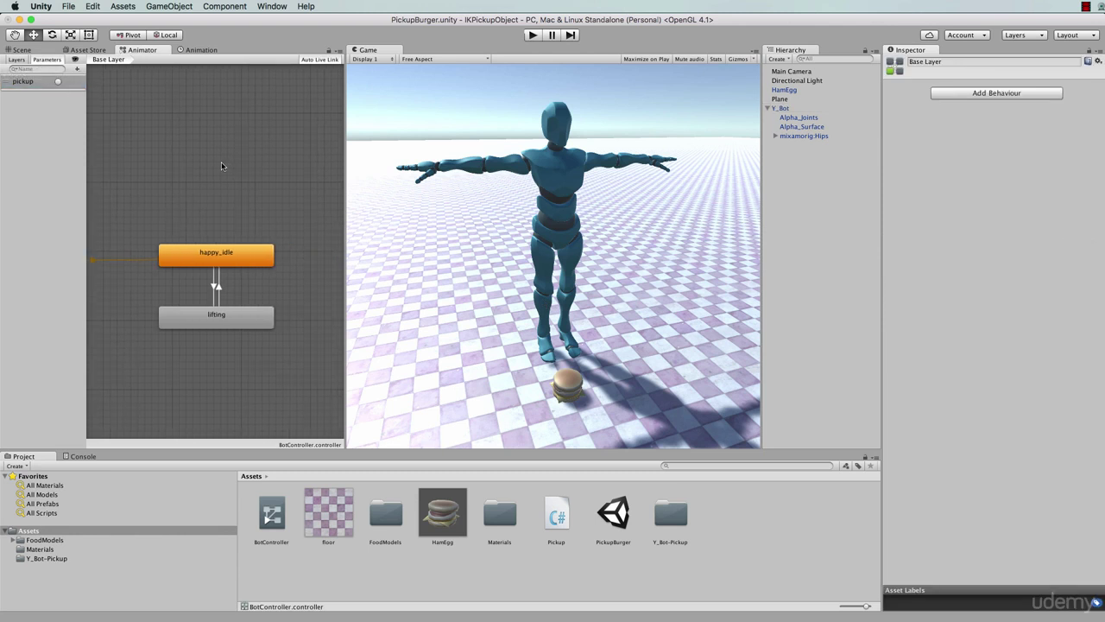
left_click(77, 72)
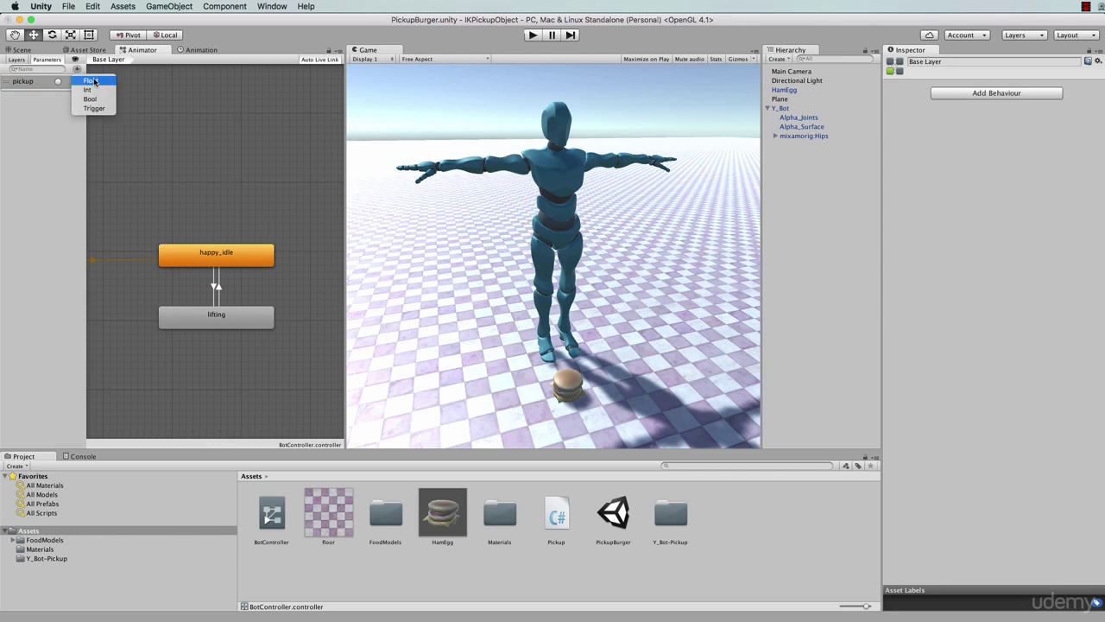
left_click(88, 78)
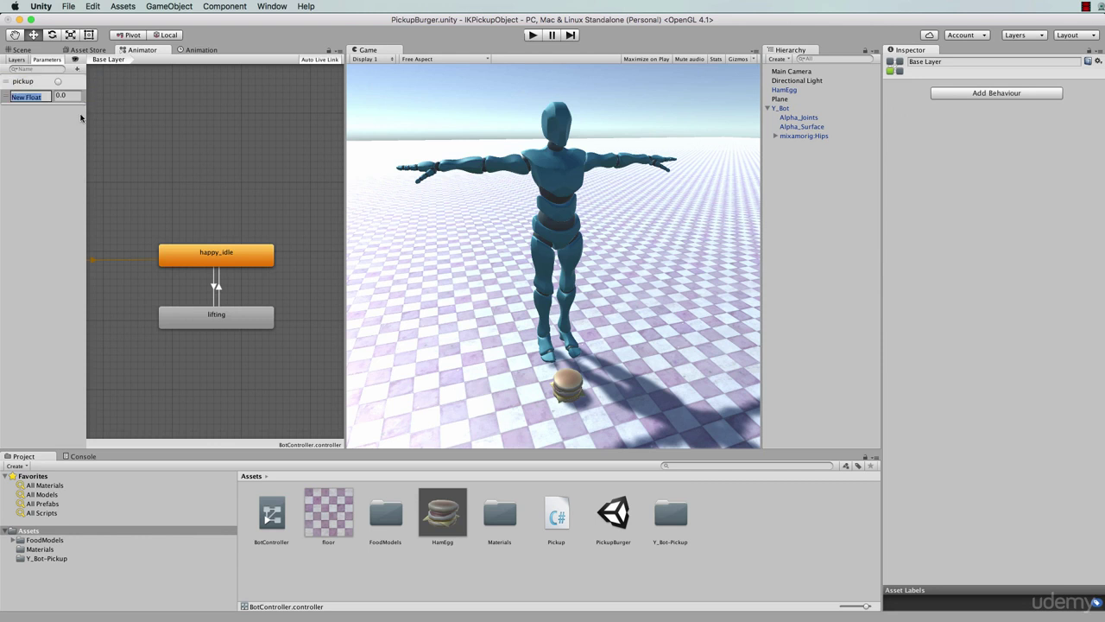
type("IKPickup")
key("Return")
Open the Pickup script, examine the line weight = anim.GetFloat("IKPickup"); in OnAnimatorIK, and return to Unity
double_click(558, 512)
left_click_drag(581, 95, 514, 65)
left_click_drag(568, 411, 334, 412)
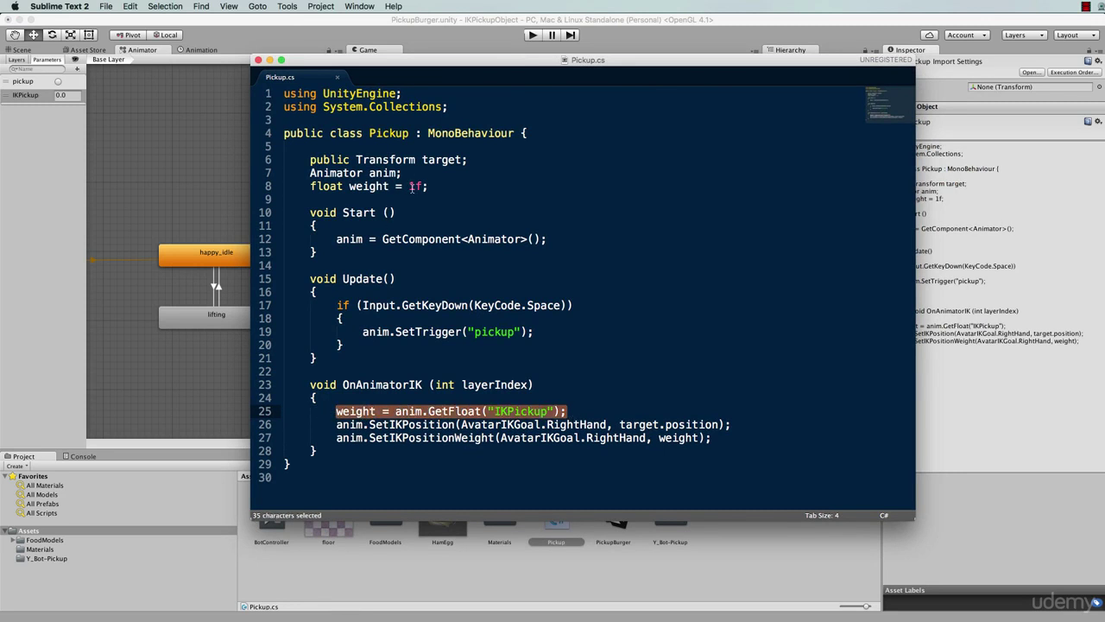
left_click(587, 411)
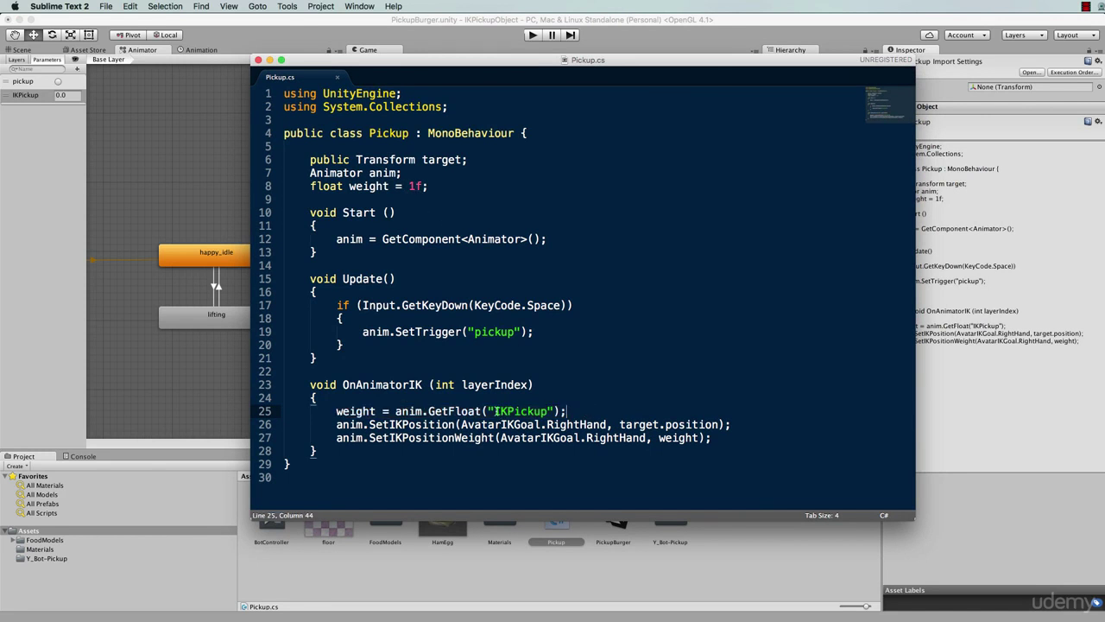
left_click_drag(496, 411, 546, 412)
left_click(562, 401)
left_click(319, 35)
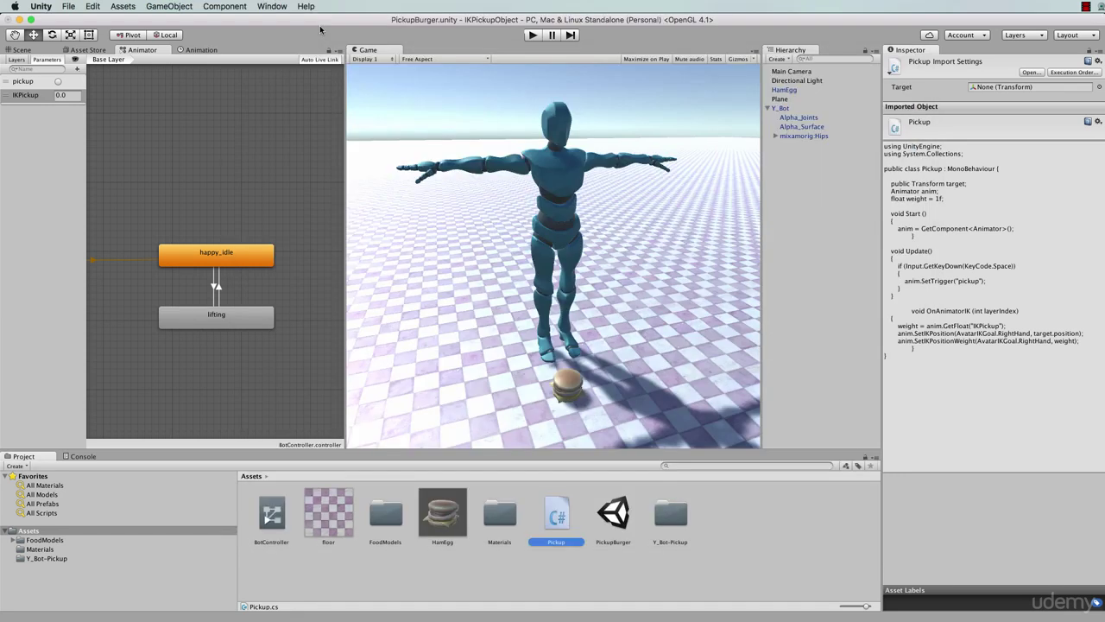
Run the scene, move HamEgg along its X axis to about 0.348 to test the lifting reach, and stop playback
left_click(537, 36)
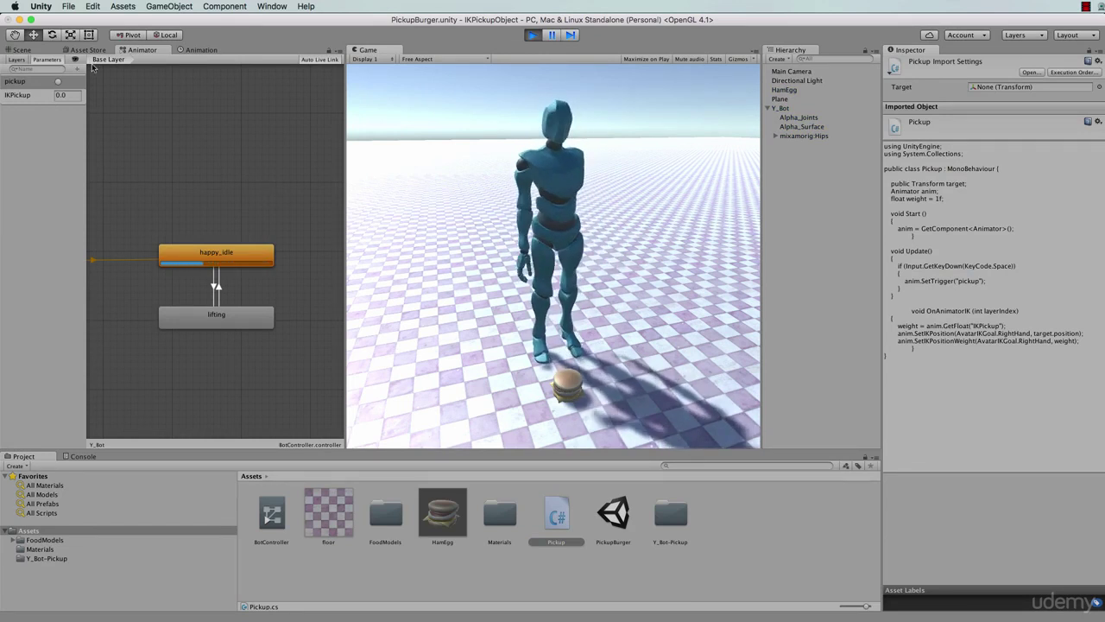
left_click(23, 50)
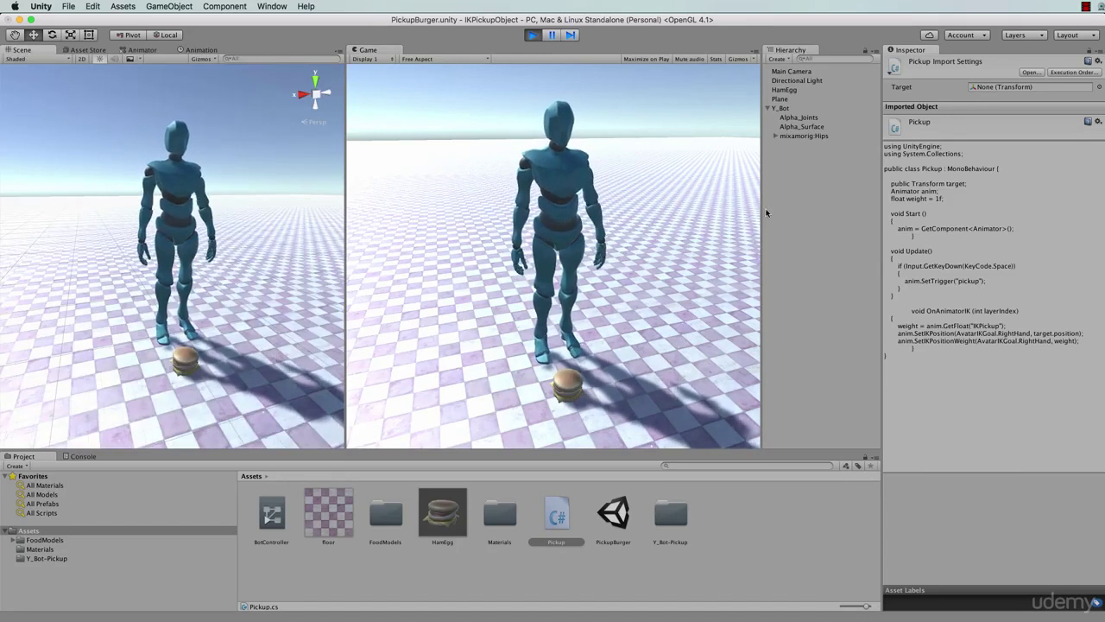
left_click(784, 90)
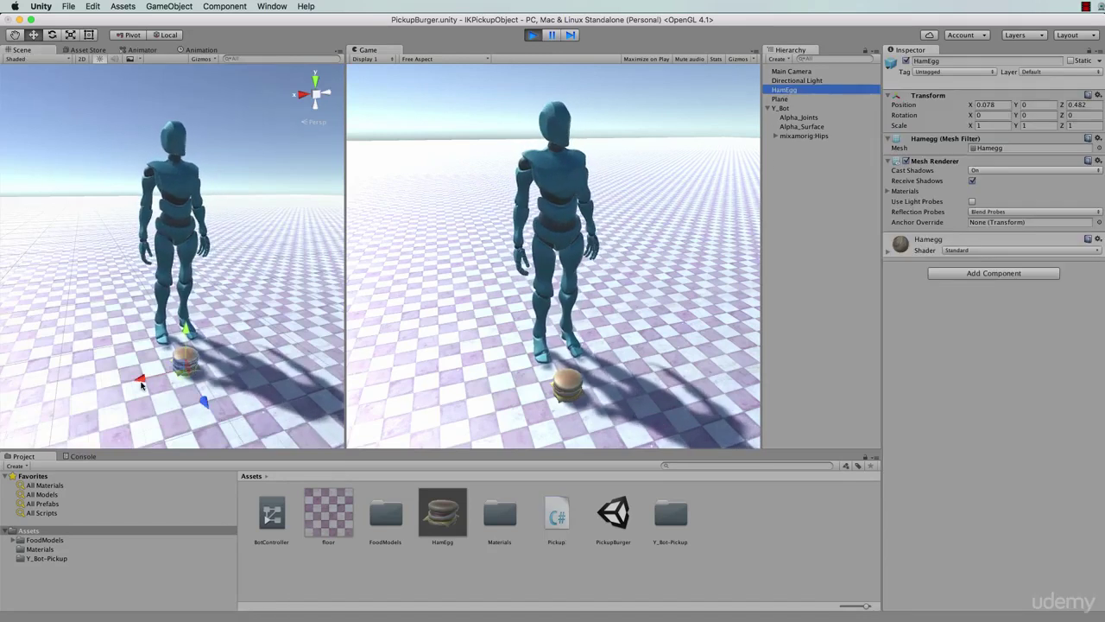
left_click_drag(143, 385, 99, 385)
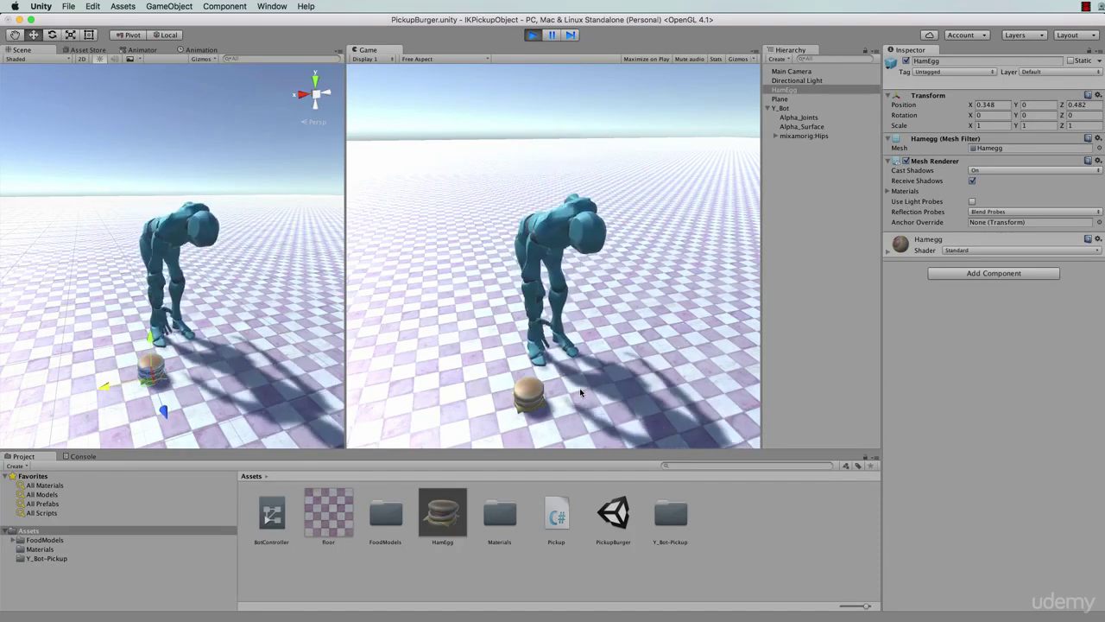
left_click(532, 35)
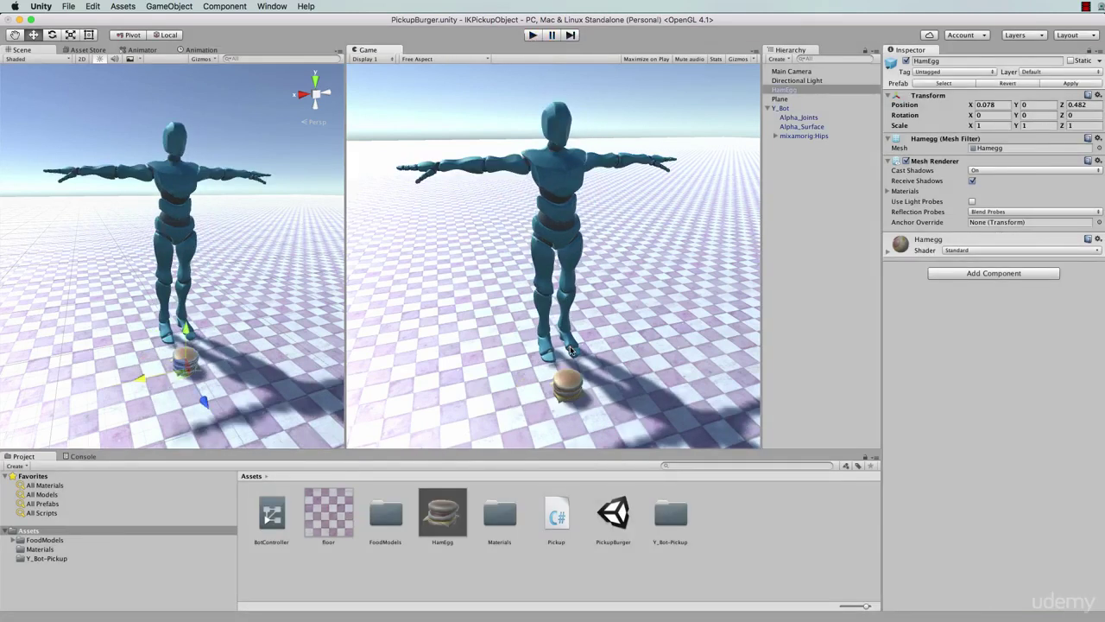
In the import settings of Y_Bot@lifting, add an animation curve named IKPickup to the lifting clip
left_click(143, 50)
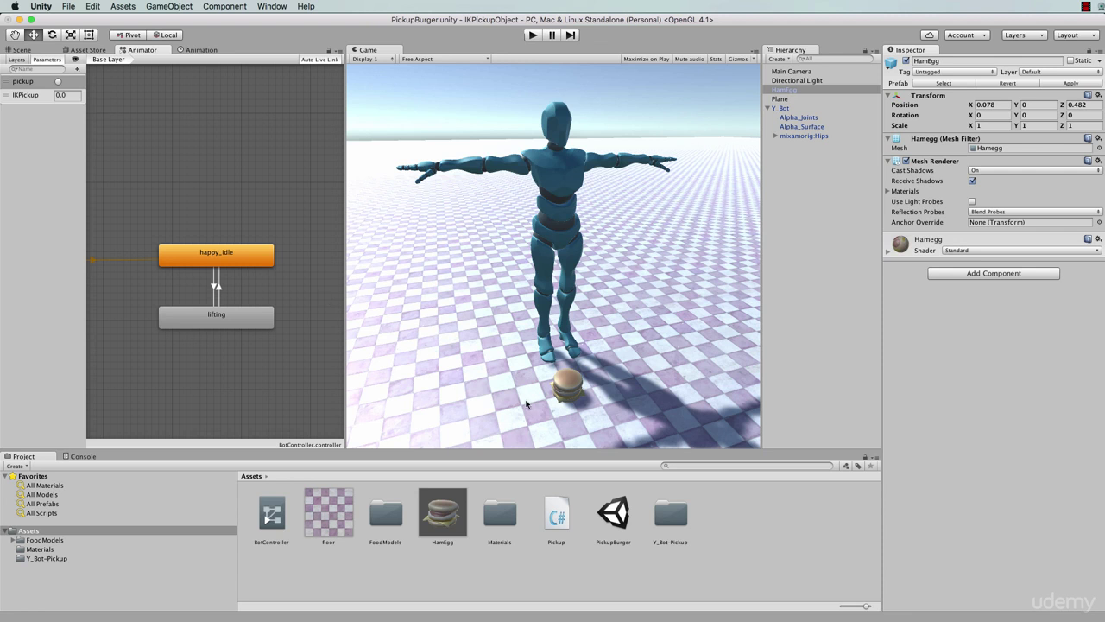
left_click(676, 516)
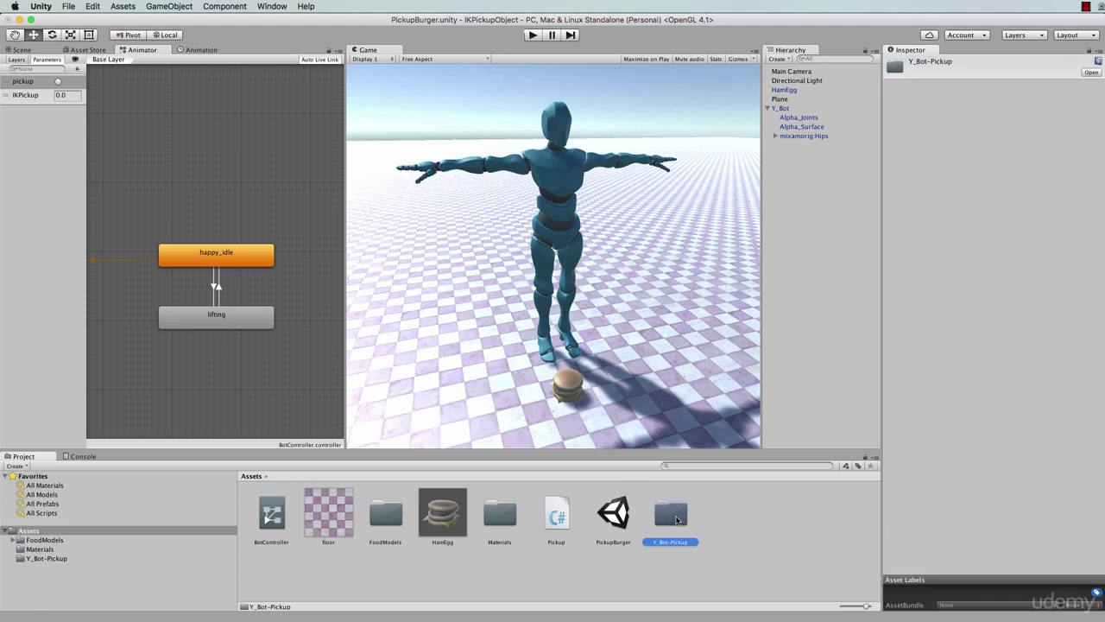
double_click(676, 515)
left_click(385, 520)
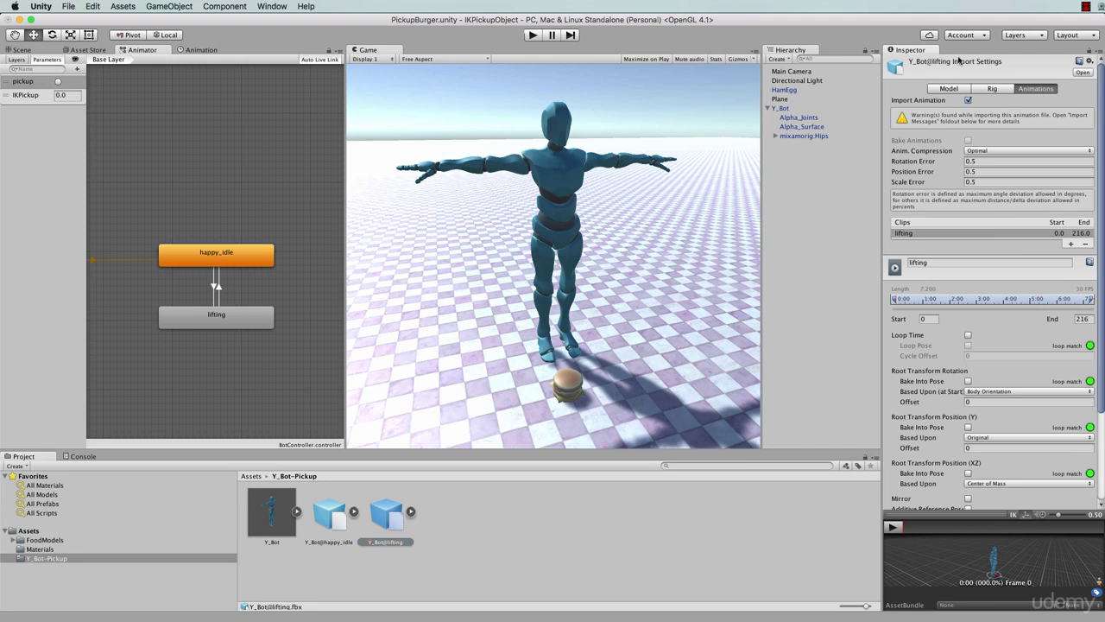
scroll(1049, 138, "down", 5)
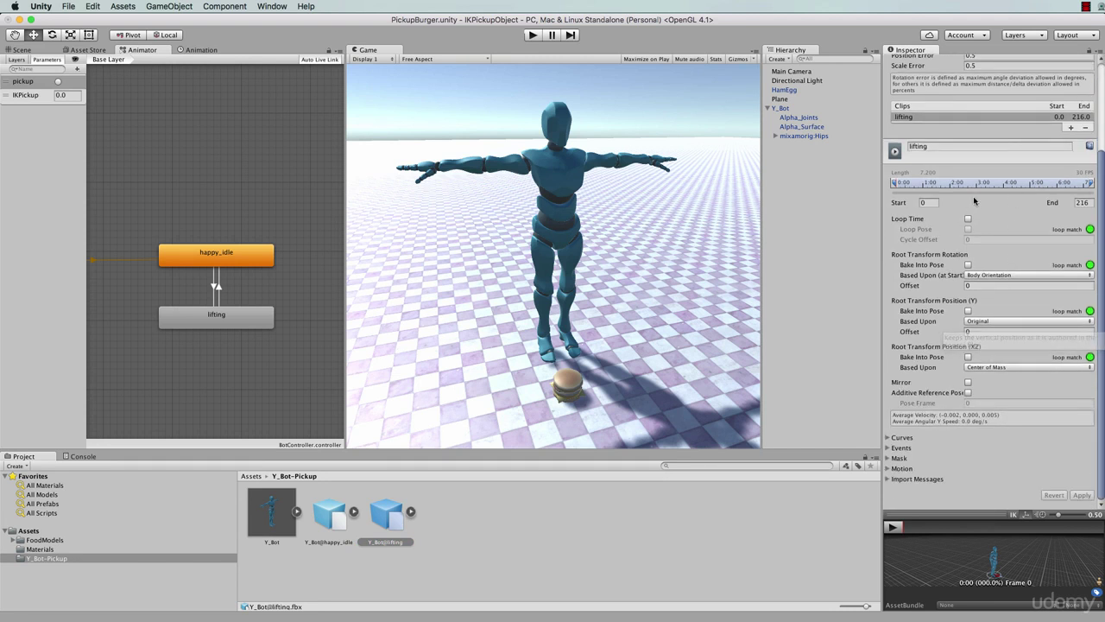
left_click(888, 437)
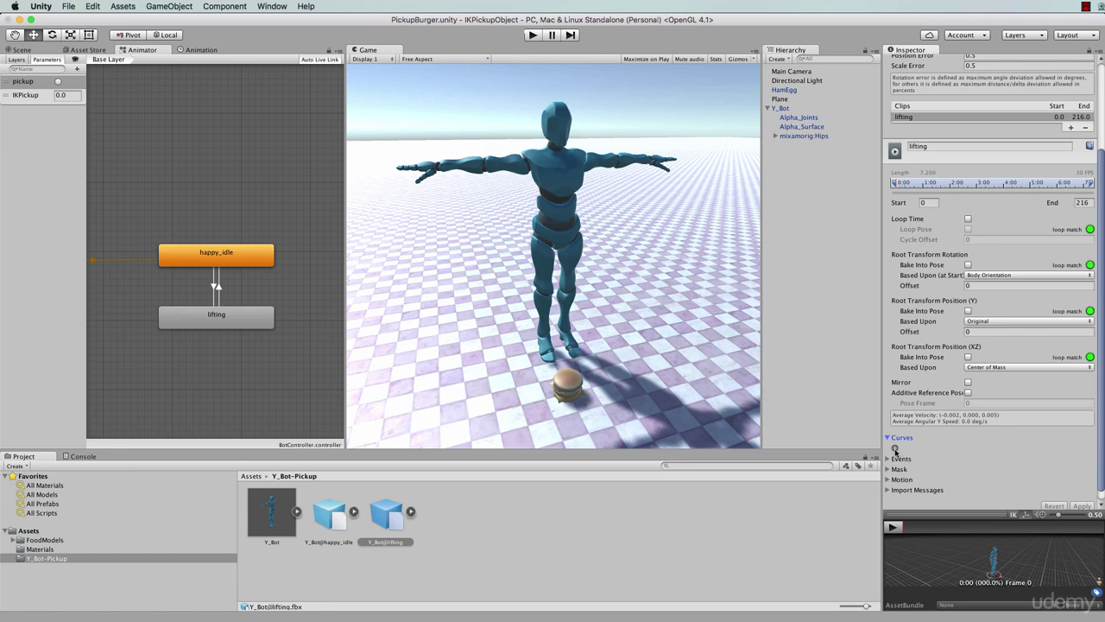
left_click(895, 448)
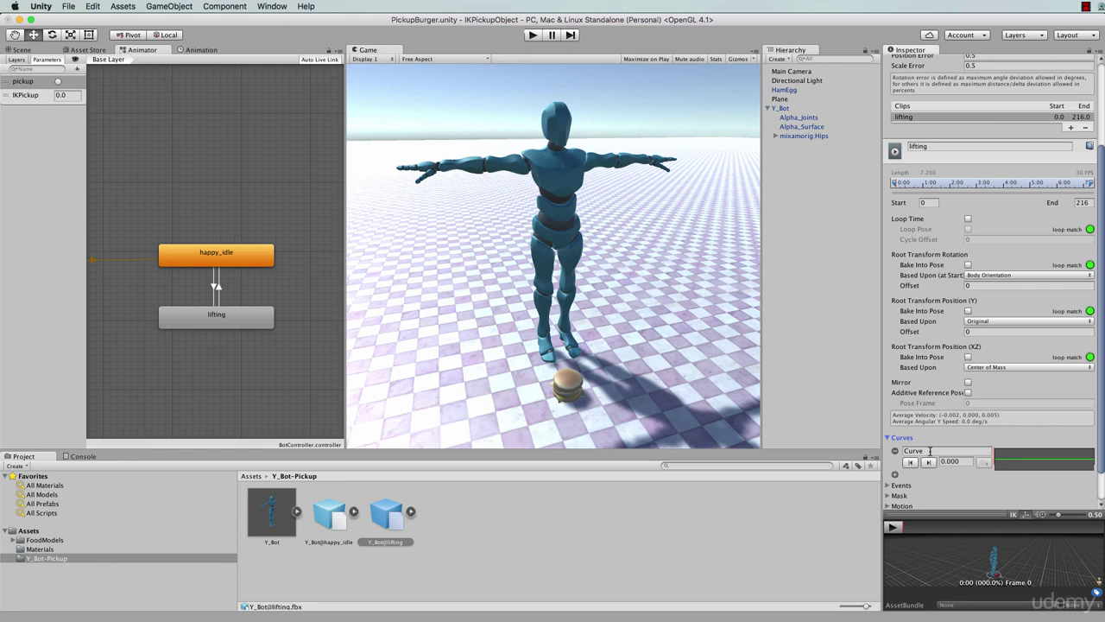
left_click(930, 451)
key("BackSpace")
Add a key halfway along the IKPickup curve and raise it to about 0.047 to form a peak
left_click(1039, 462)
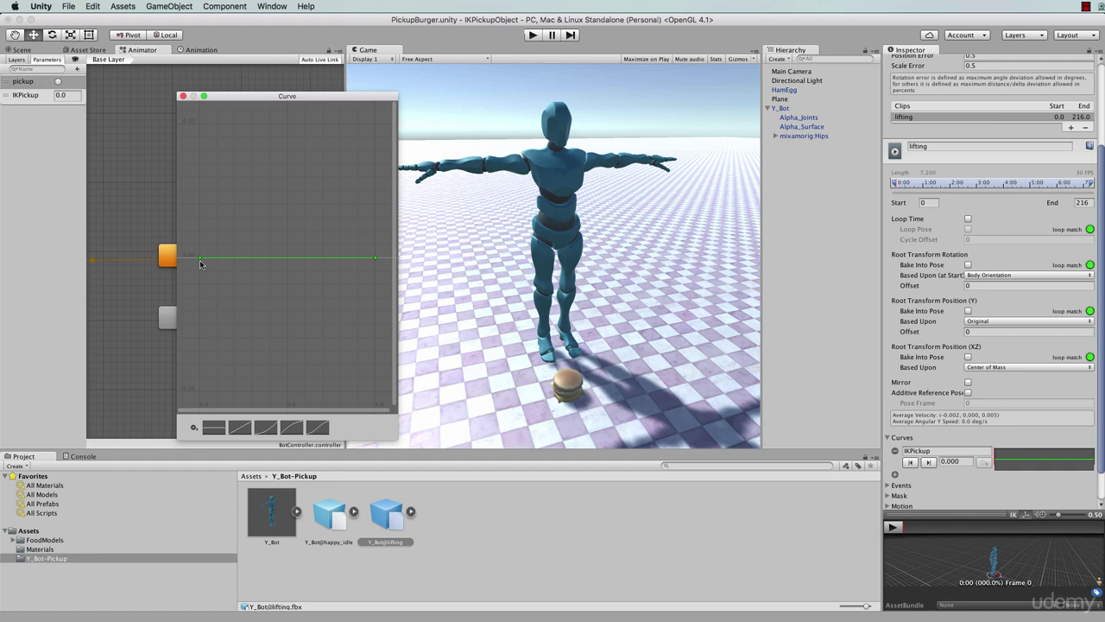
right_click(288, 261)
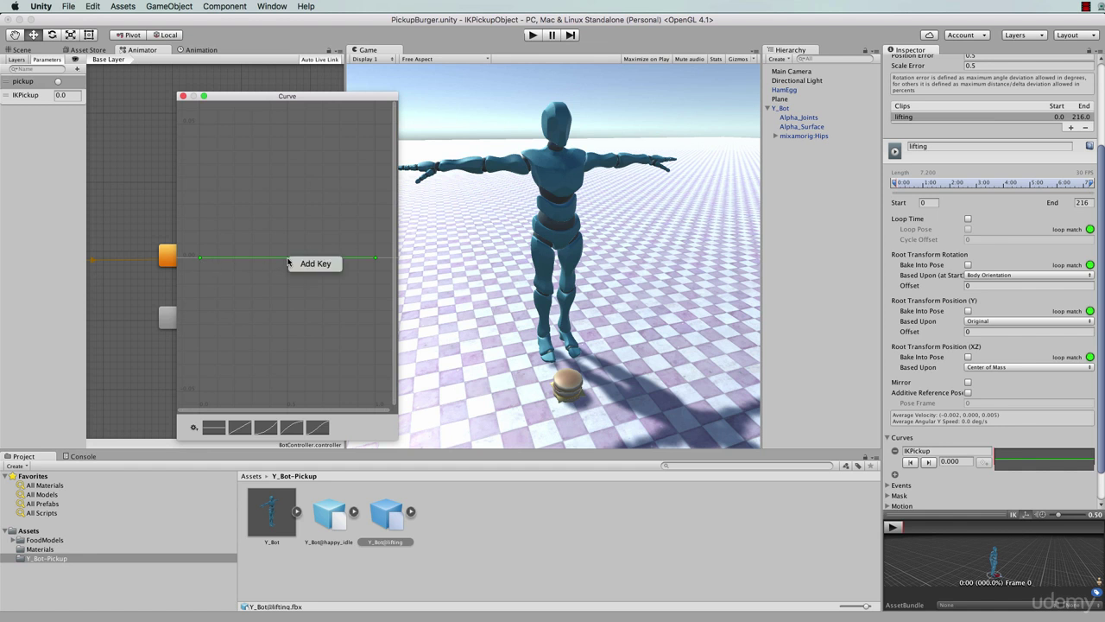
left_click(309, 264)
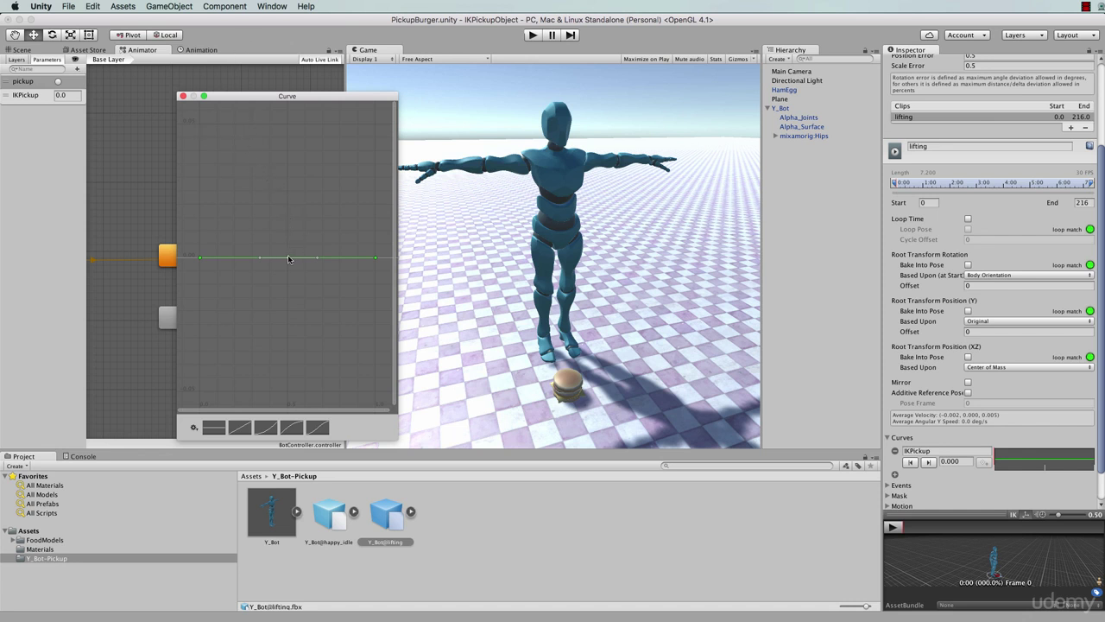
left_click_drag(288, 259, 288, 133)
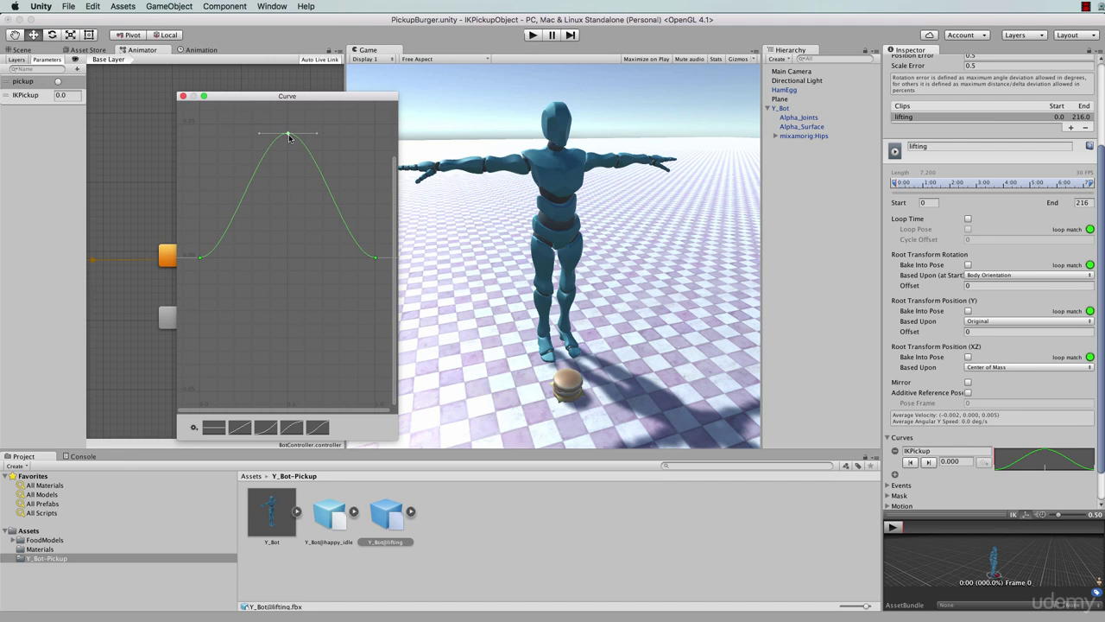
left_click(183, 96)
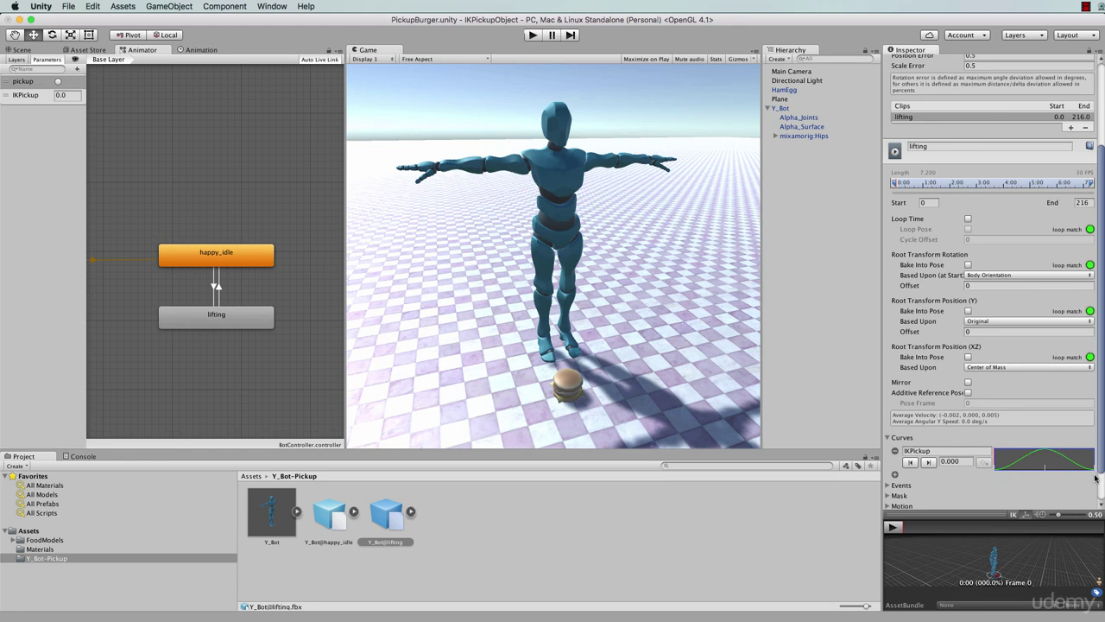
Step through the IKPickup curve's keys, set the middle key's value to 1, and check the resulting curve shape
left_click(929, 462)
left_click(913, 463)
left_click(929, 462)
left_click(910, 462)
left_click(928, 462)
left_click(929, 463)
left_click(911, 463)
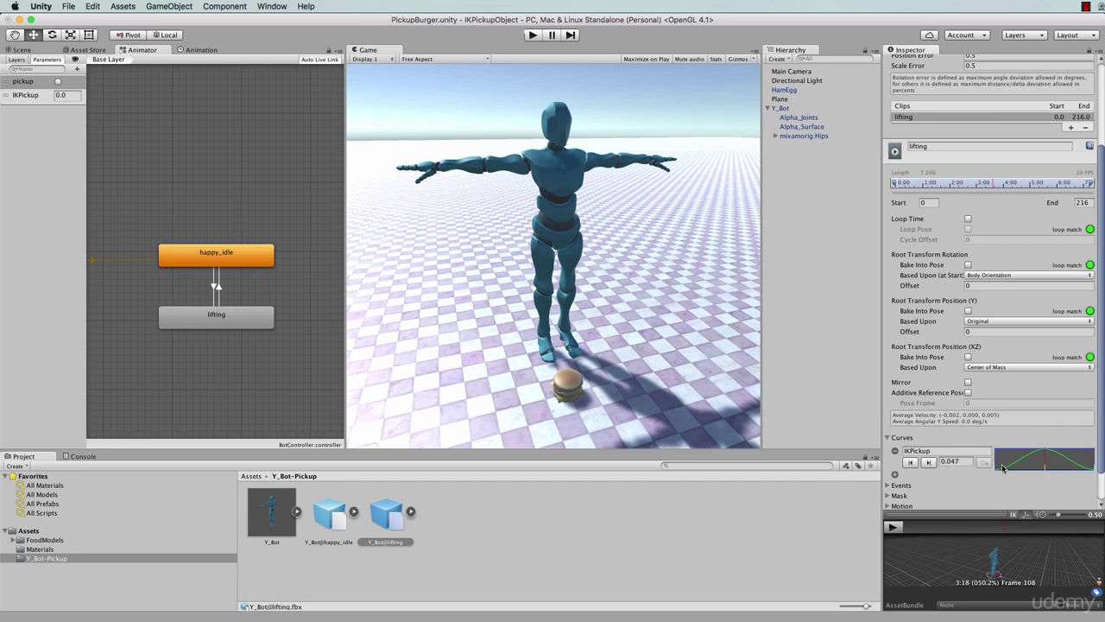
left_click(941, 463)
type("1")
key("Return")
left_click(1047, 462)
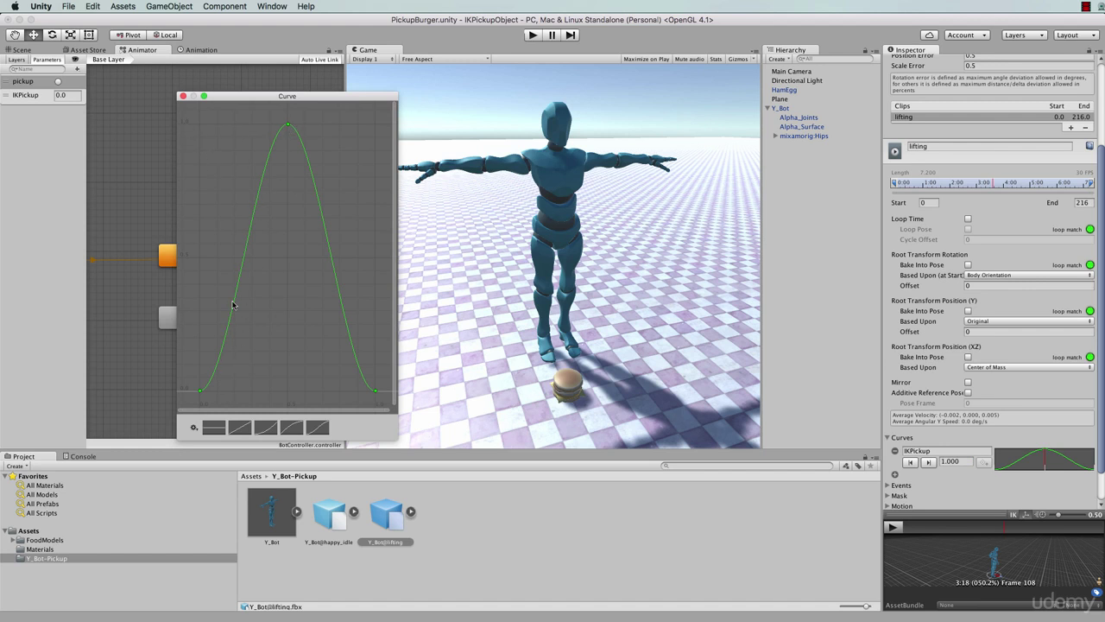
left_click(183, 96)
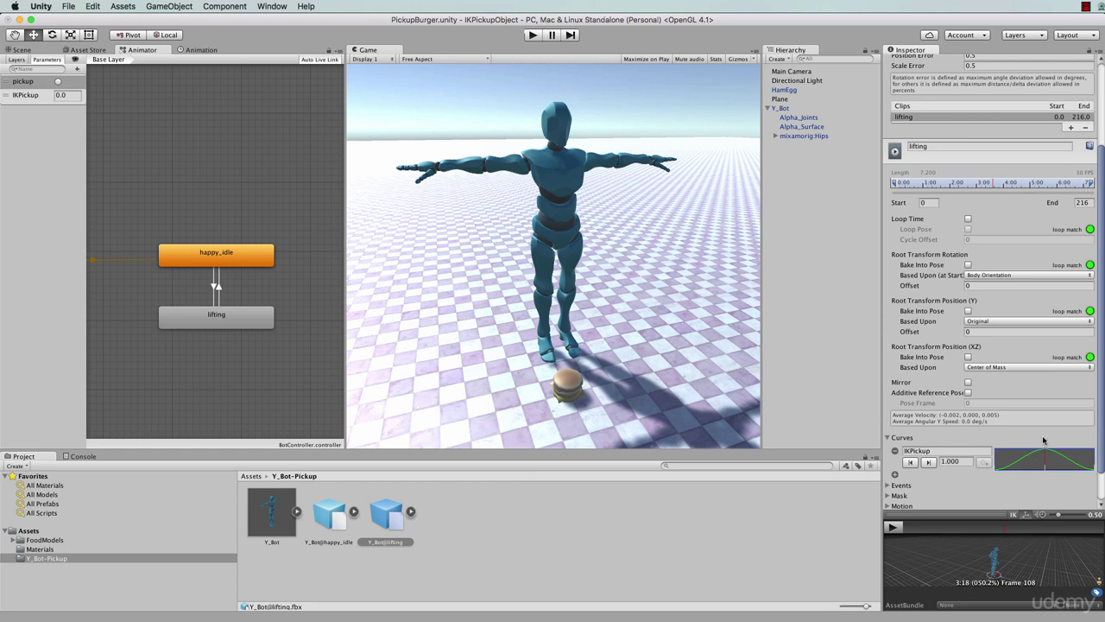
Apply the lifting clip's import settings, test-run the pickup animation and stop playback
left_click(534, 37)
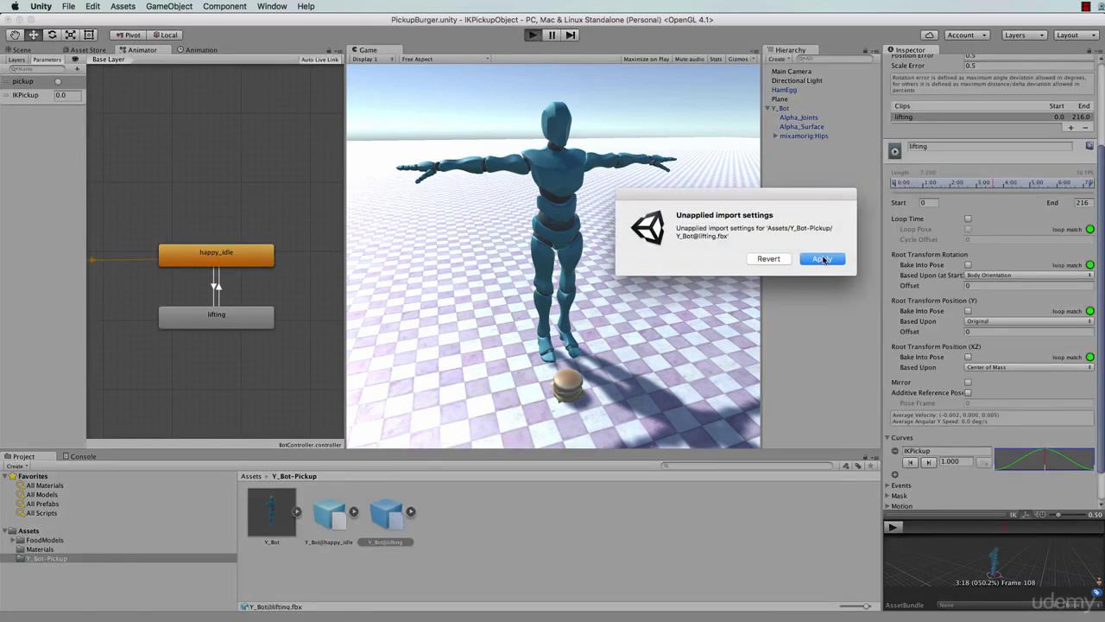
left_click(824, 259)
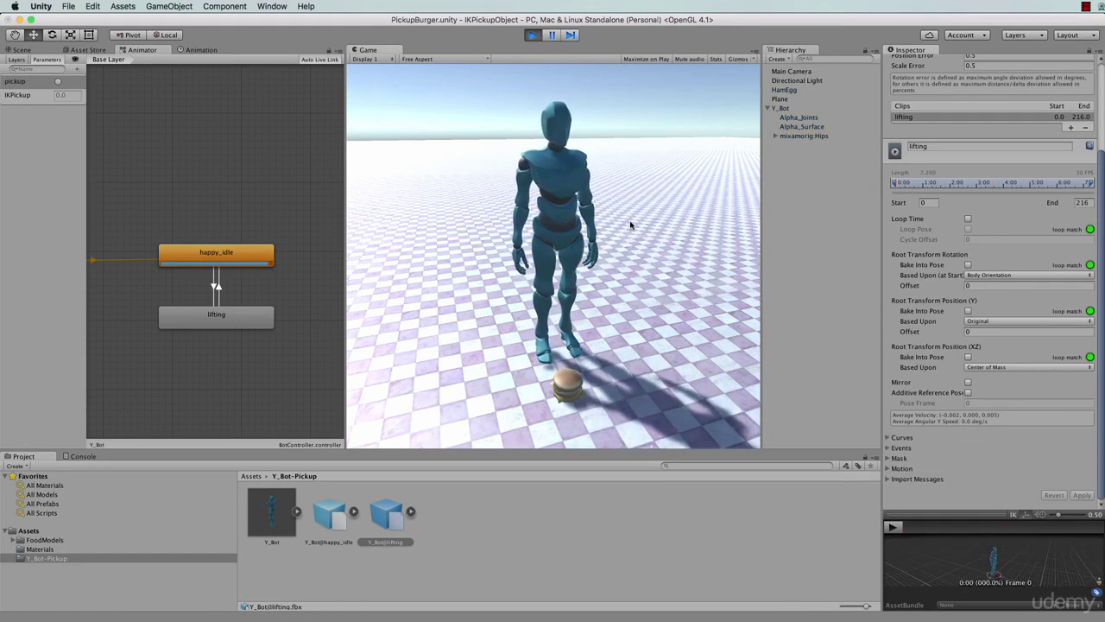
left_click(649, 233)
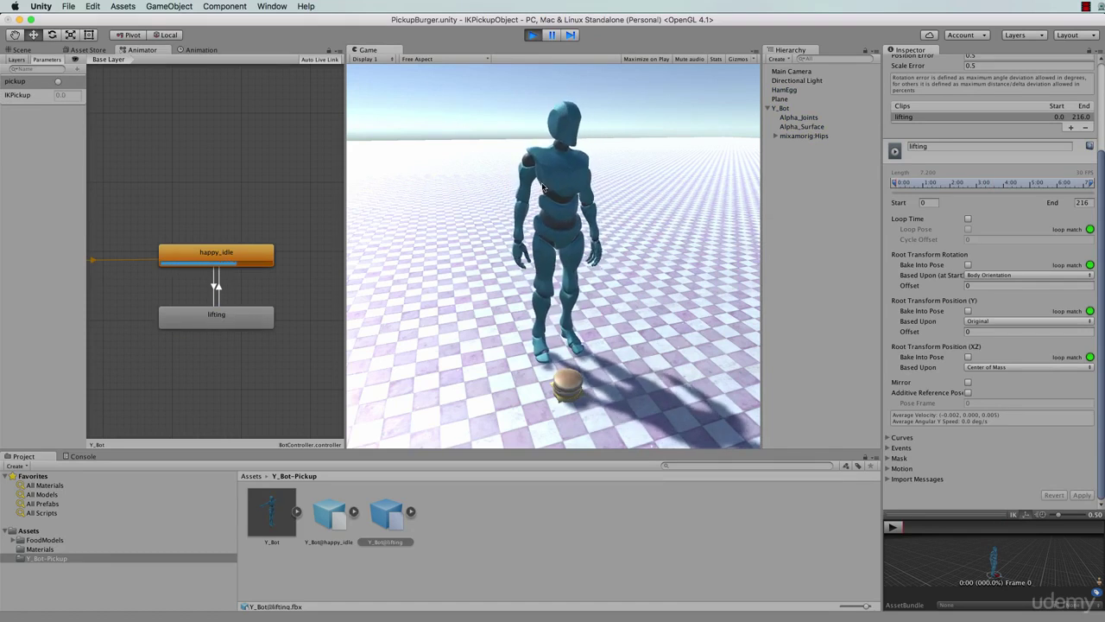
left_click(580, 264)
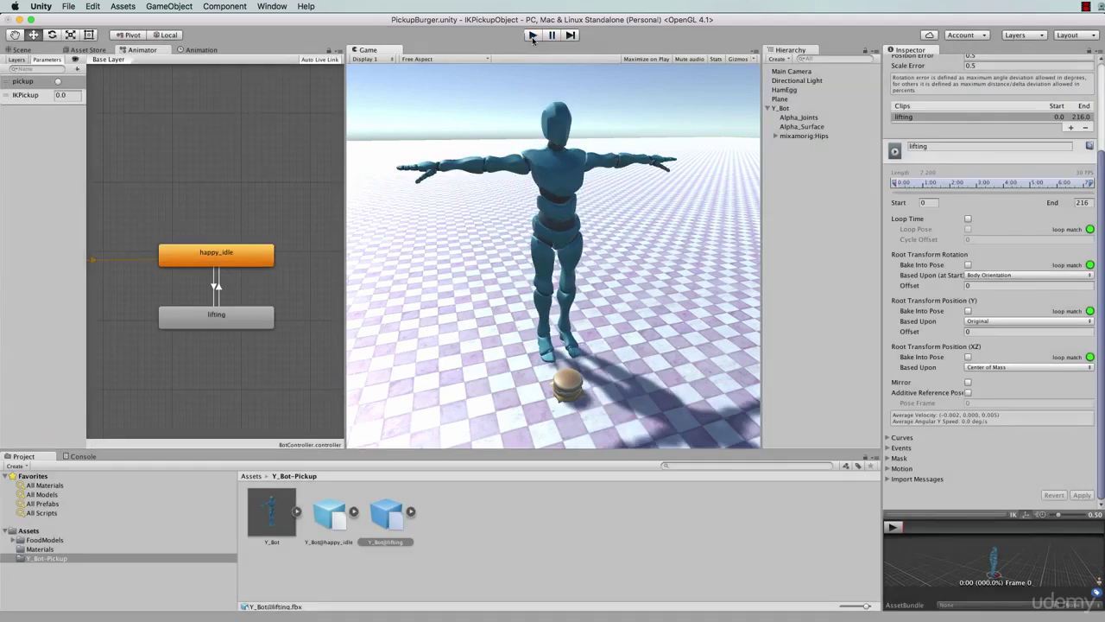
left_click(533, 35)
Shift the lifting clip's IKPickup peak key earlier to about 0.2 on the time axis, apply the change and run the scene
left_click(383, 514)
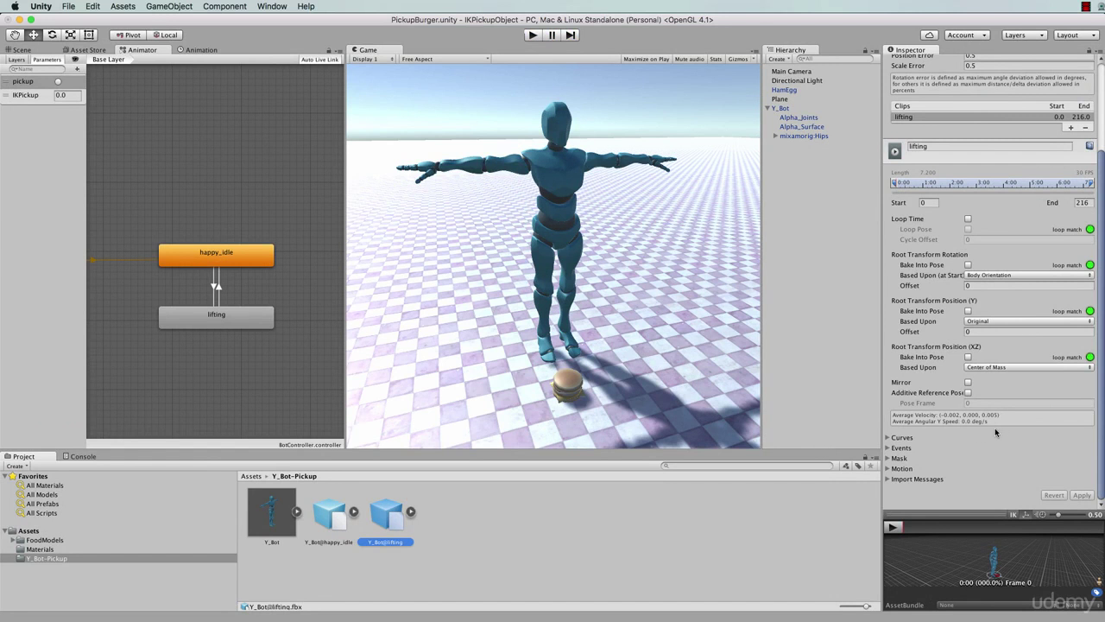
left_click(887, 437)
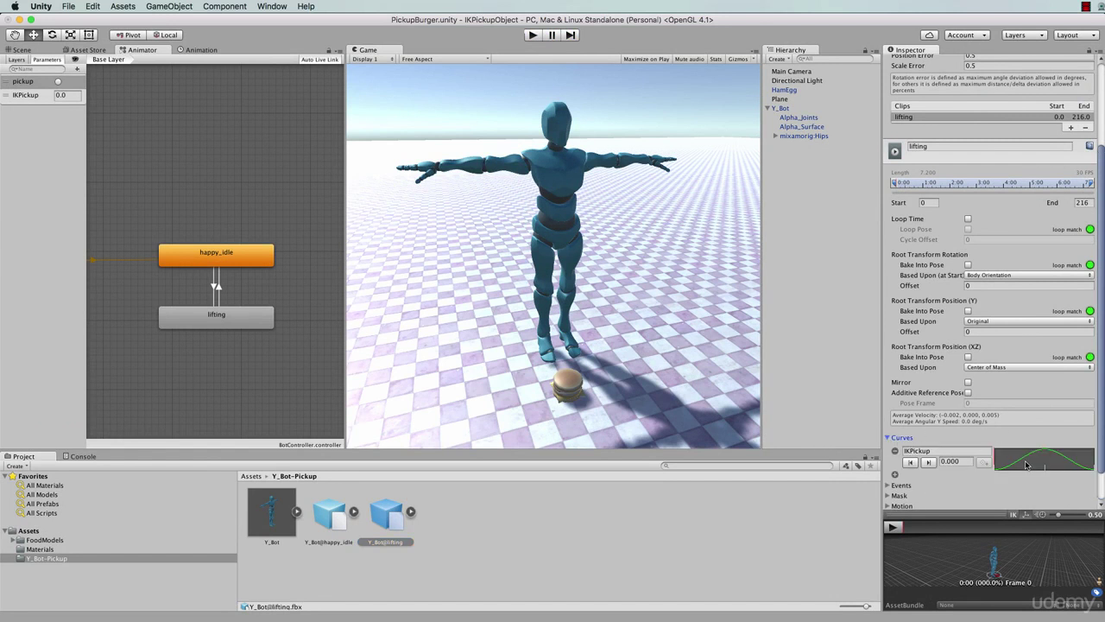
left_click(1026, 465)
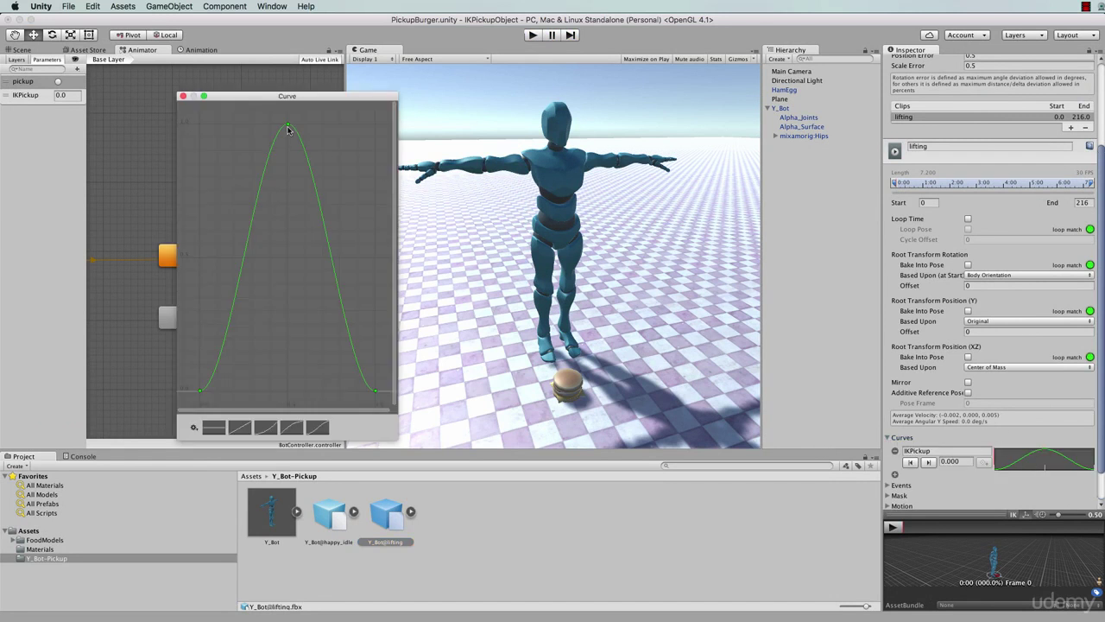
left_click_drag(288, 128, 236, 127)
left_click(532, 36)
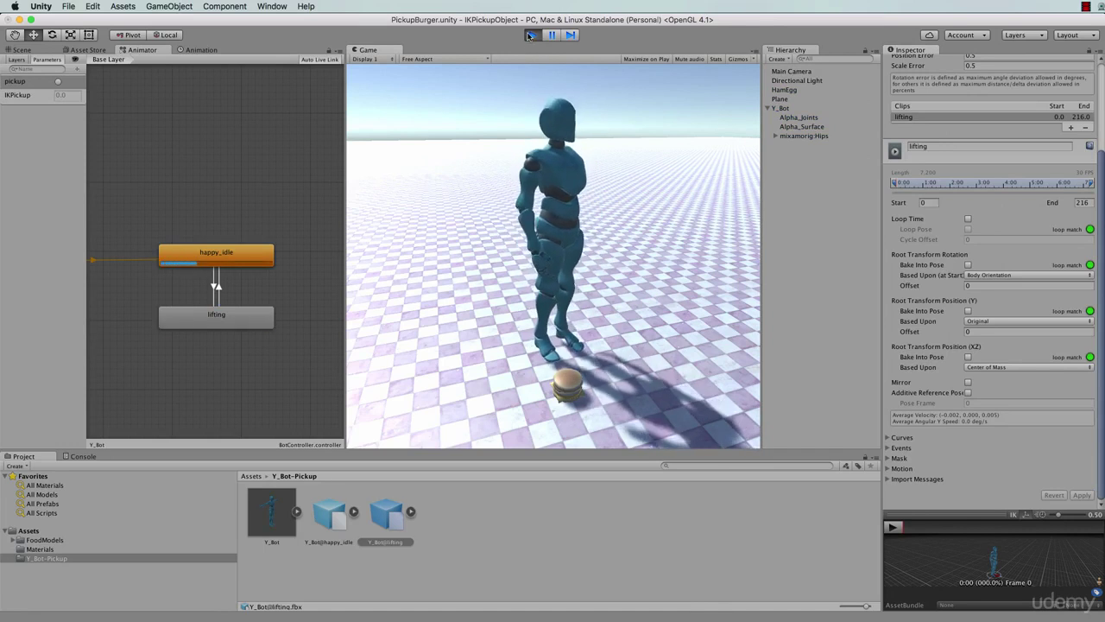
Stop playback and add a key on the falling side of the lifting clip's IKPickup curve, at about time 0.43 and value 0.3
key("super+p")
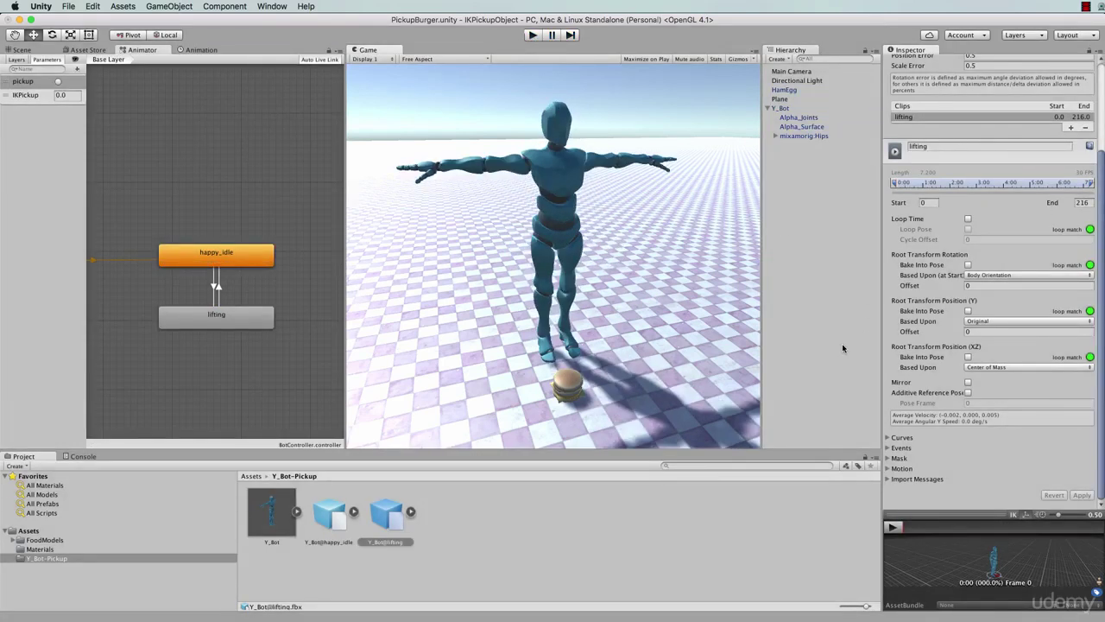
left_click(888, 438)
left_click(1012, 456)
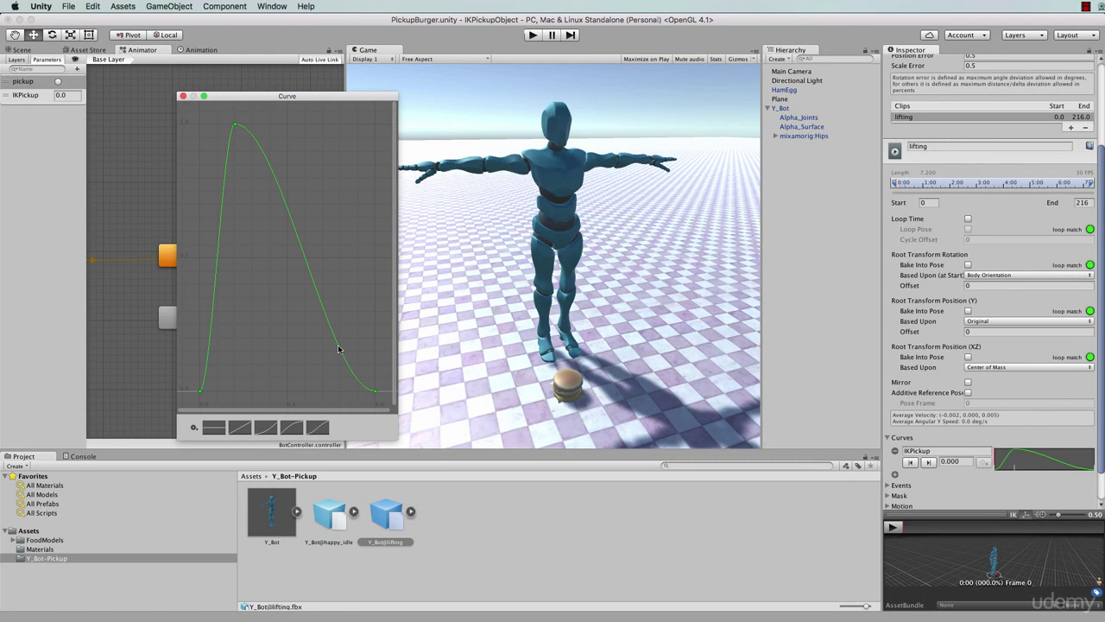
right_click(307, 265)
left_click(315, 270)
left_click_drag(307, 266, 275, 310)
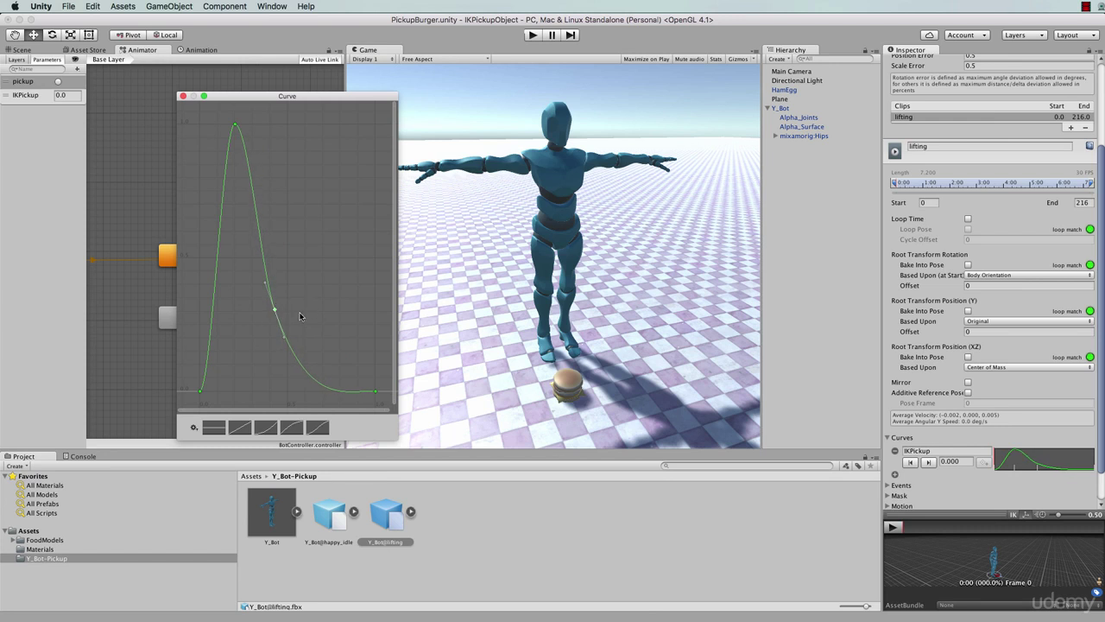
Run the scene with the lifting clip's changed import settings applied, recheck the IKPickup curve and stop playback
left_click(535, 36)
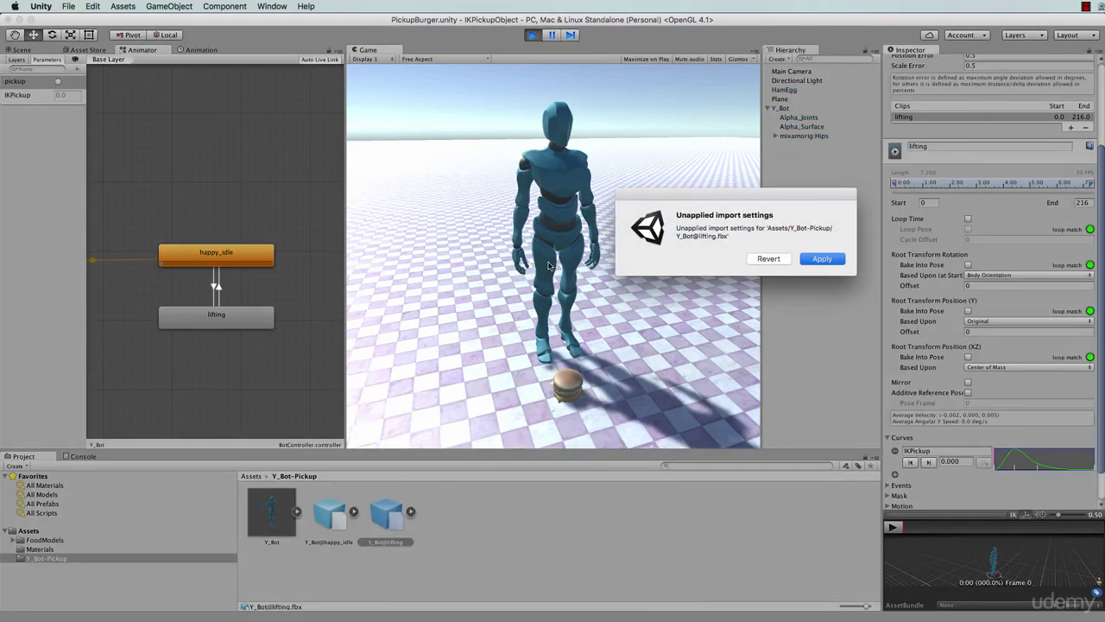
key("Return")
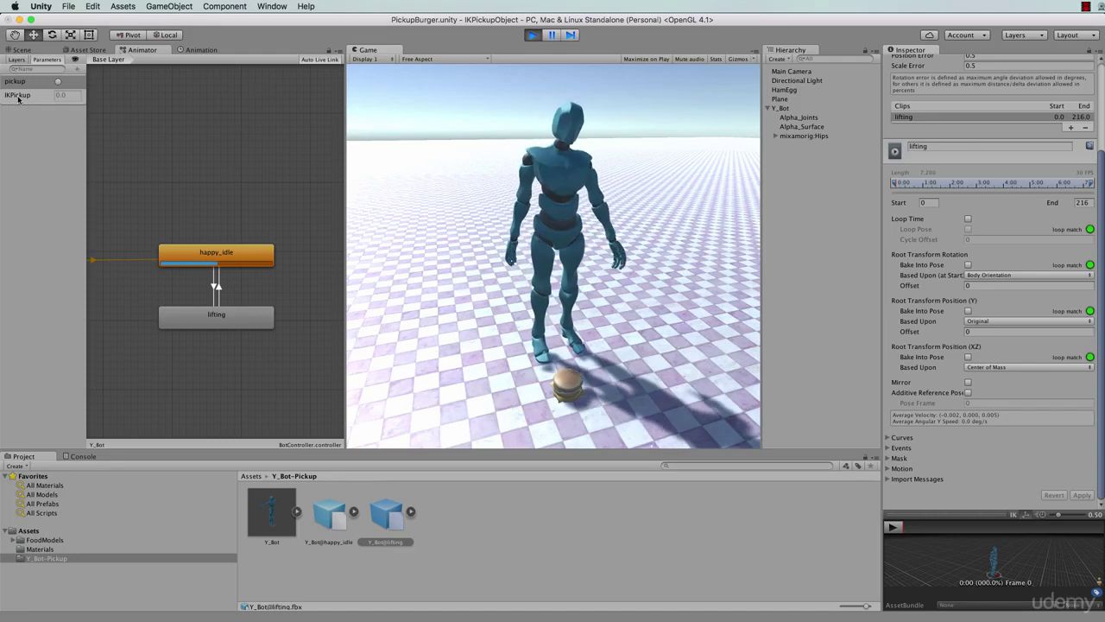
left_click(900, 437)
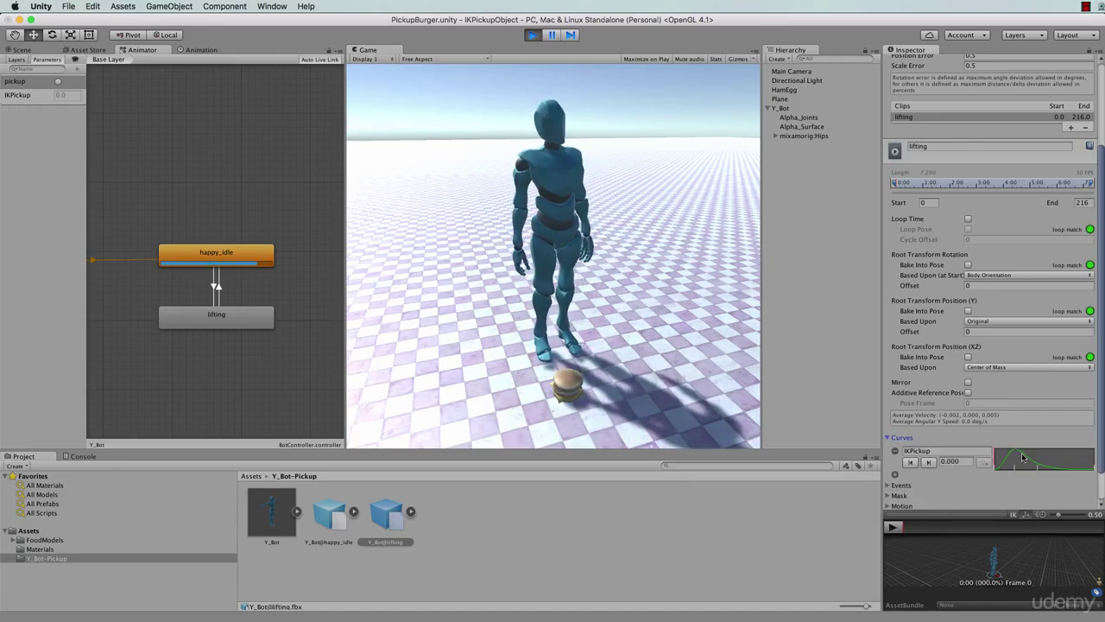
left_click(531, 35)
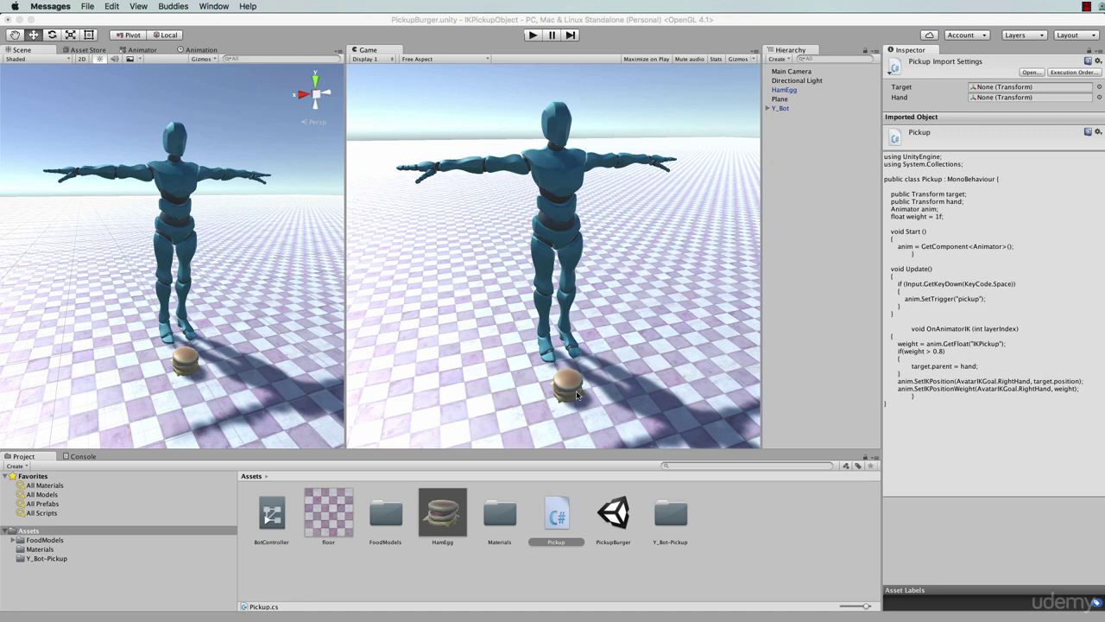
Open the Pickup script in Sublime Text 2 and examine its public hand Transform and the weight > 0.8 condition
double_click(557, 517)
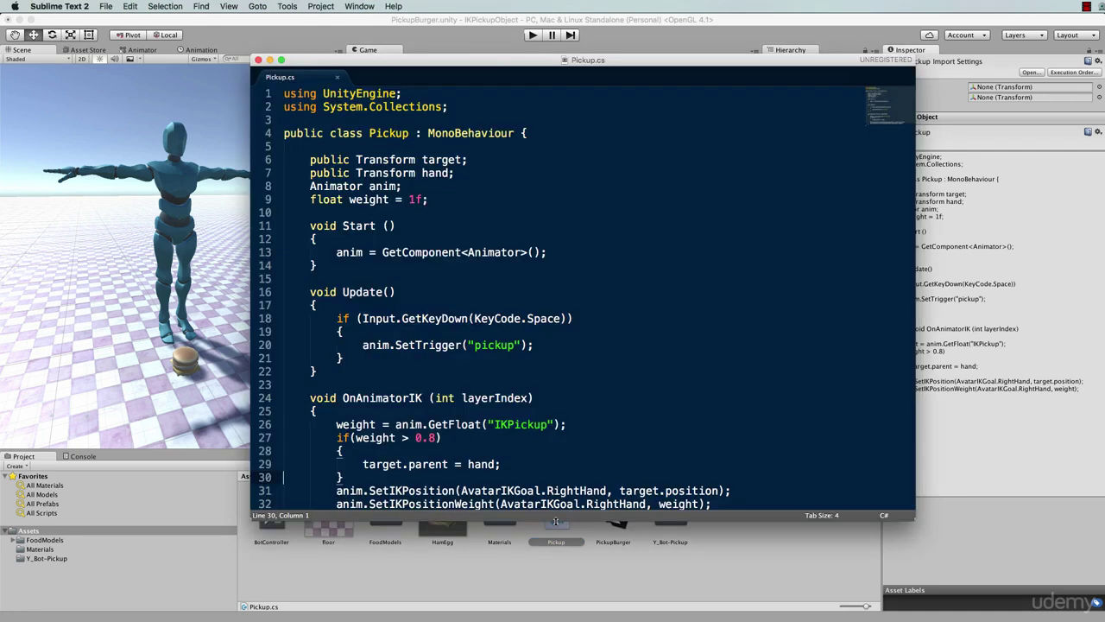
left_click_drag(535, 64, 518, 58)
left_click_drag(442, 166, 264, 167)
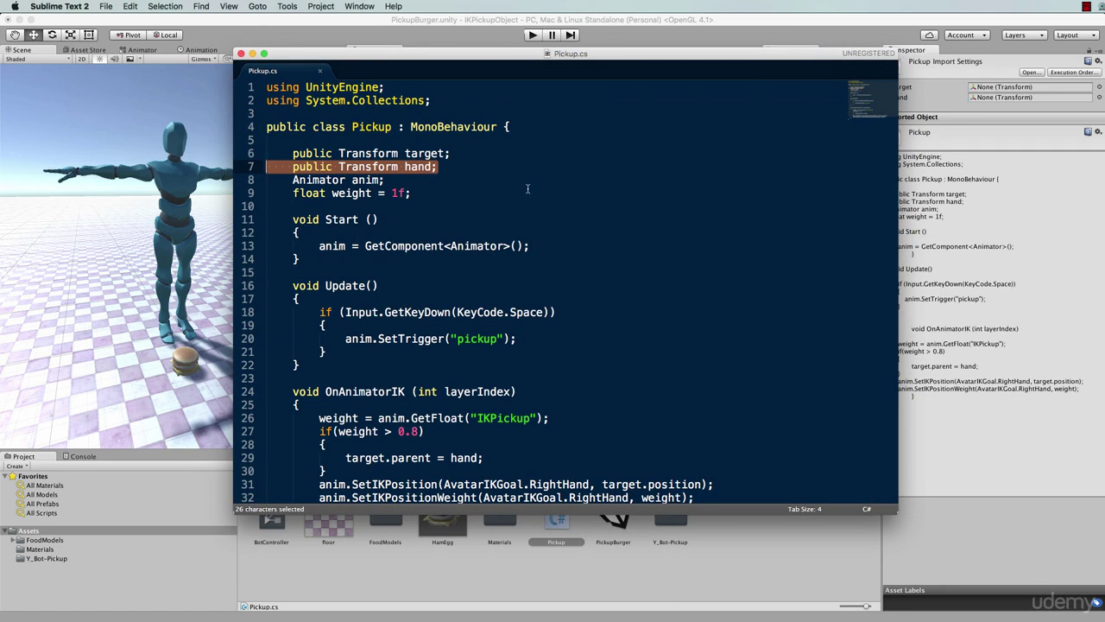
scroll(528, 188, "down", 1)
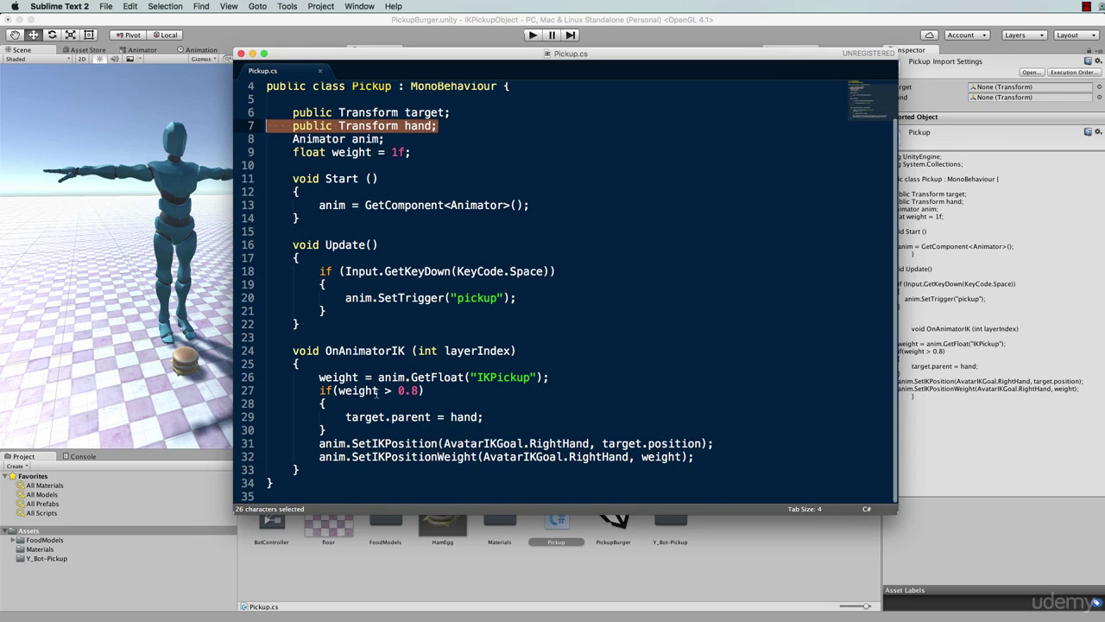
left_click_drag(319, 390, 427, 390)
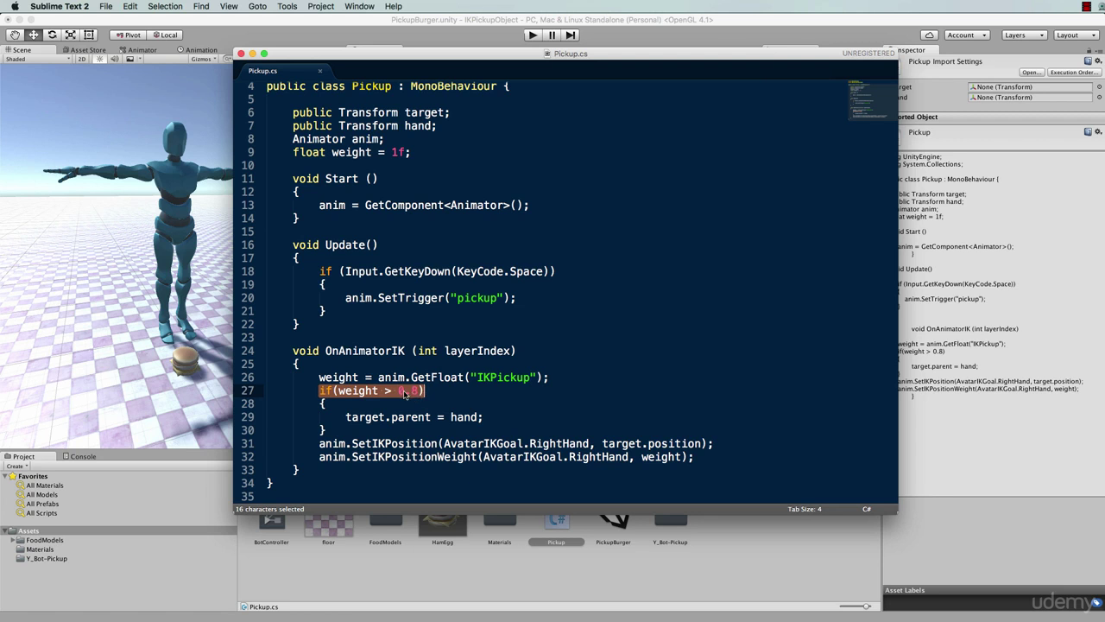
left_click(436, 392)
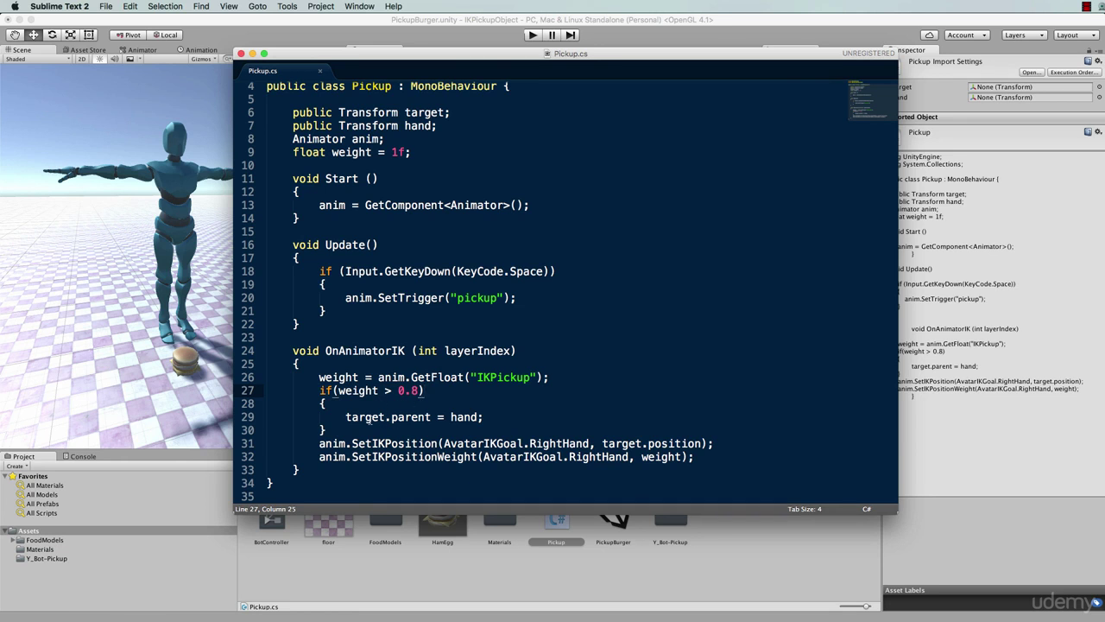
Examine the target.parent = hand assignment in OnAnimatorIK and the target declaration it refers to
left_click_drag(345, 417, 393, 421)
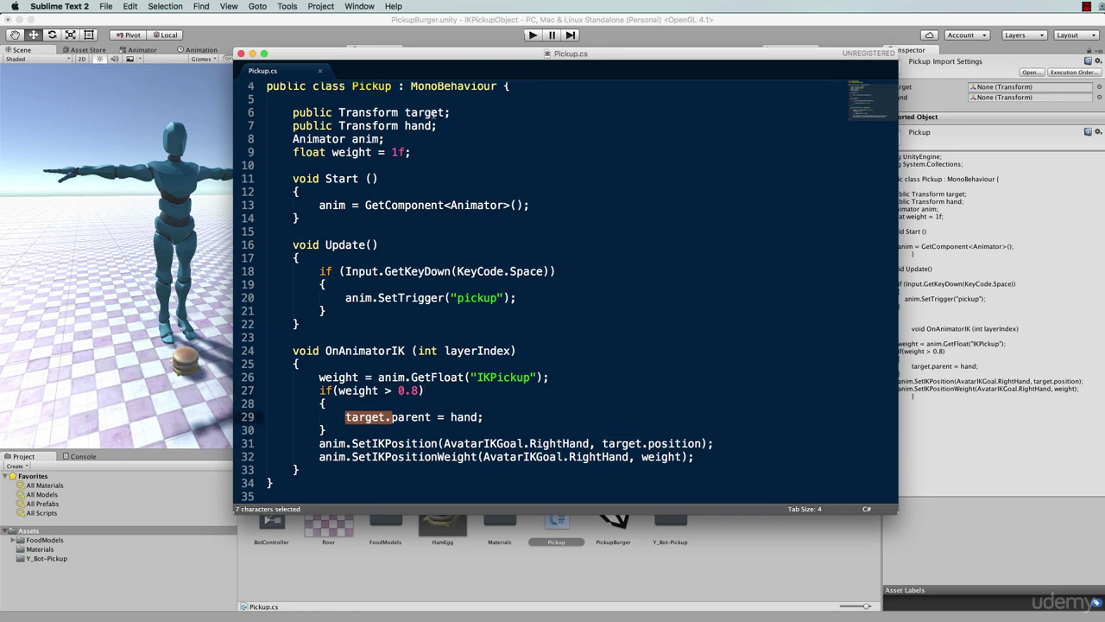
double_click(405, 112)
scroll(432, 259, "up", 1)
left_click(423, 407)
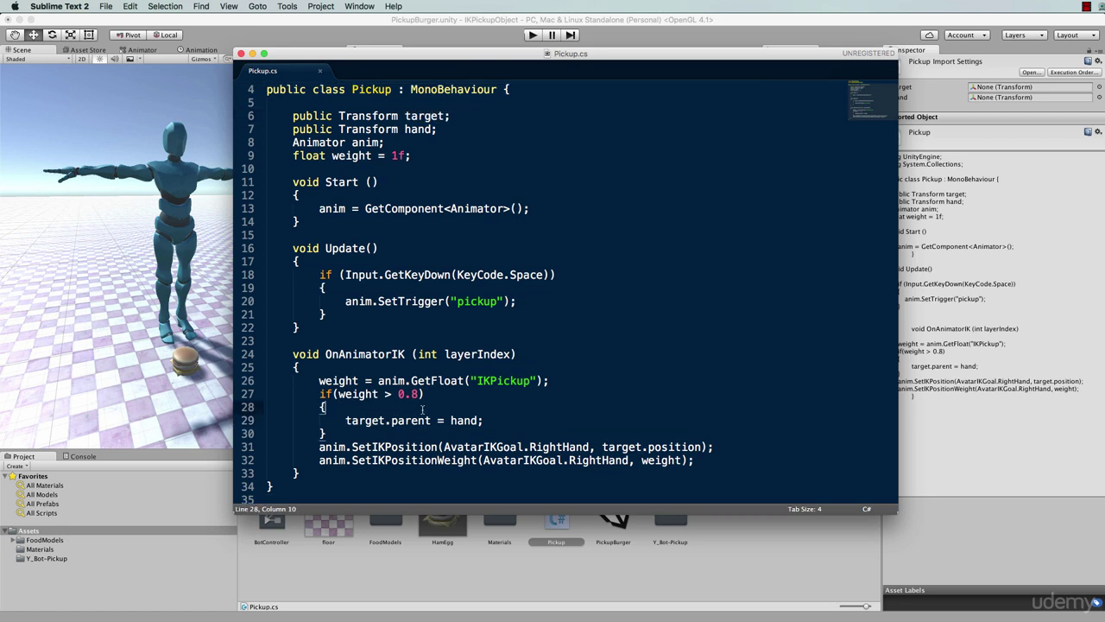
double_click(429, 420)
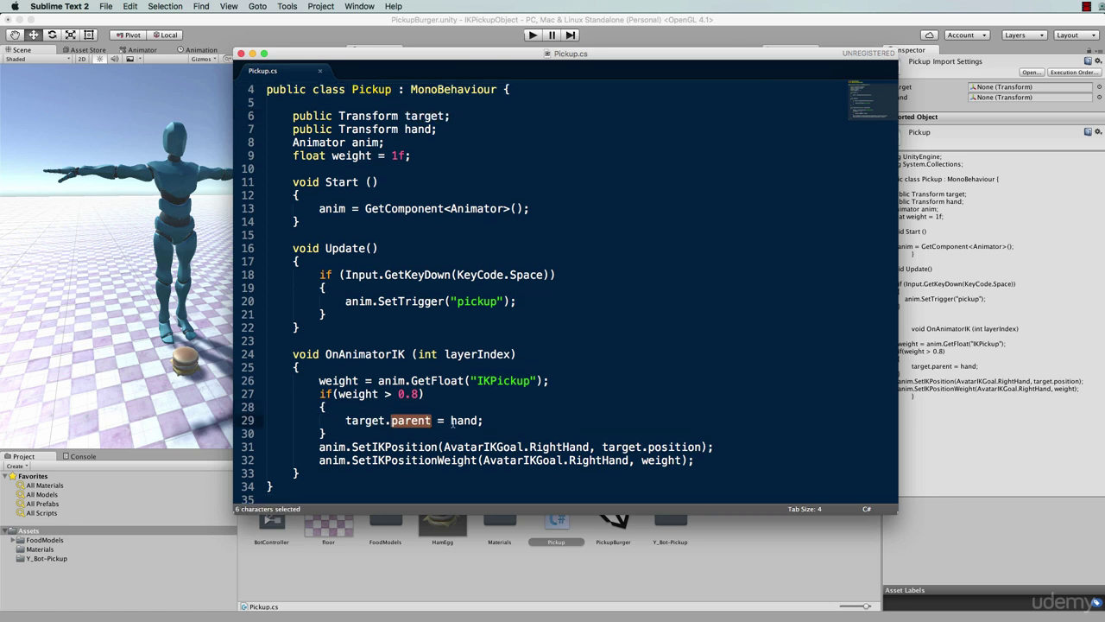
left_click_drag(450, 421, 484, 420)
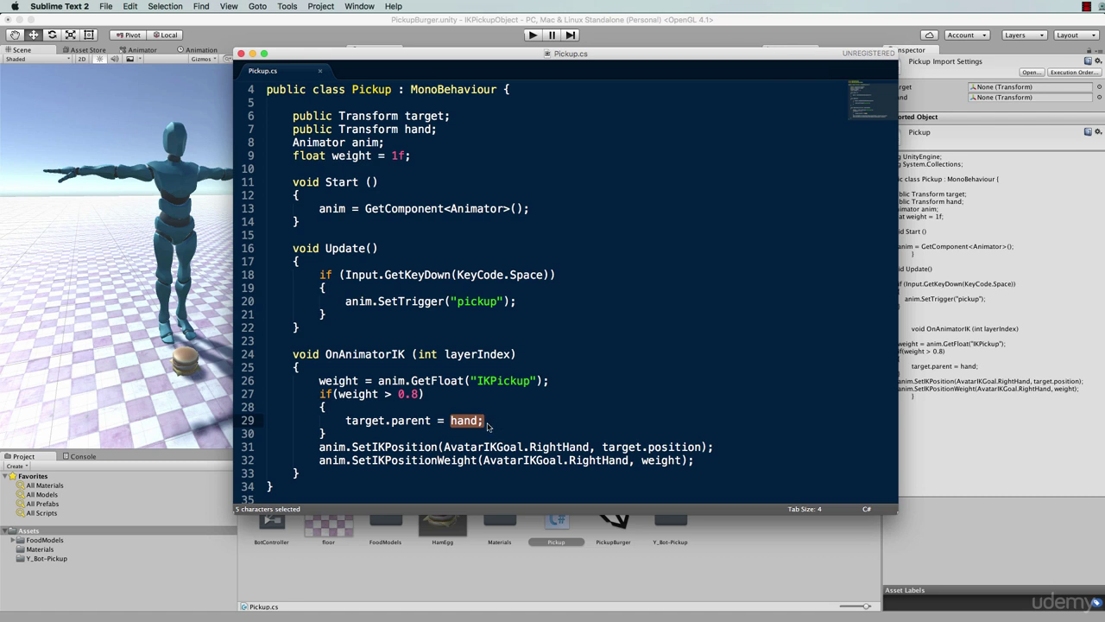
left_click(488, 425)
double_click(457, 421)
left_click(512, 421)
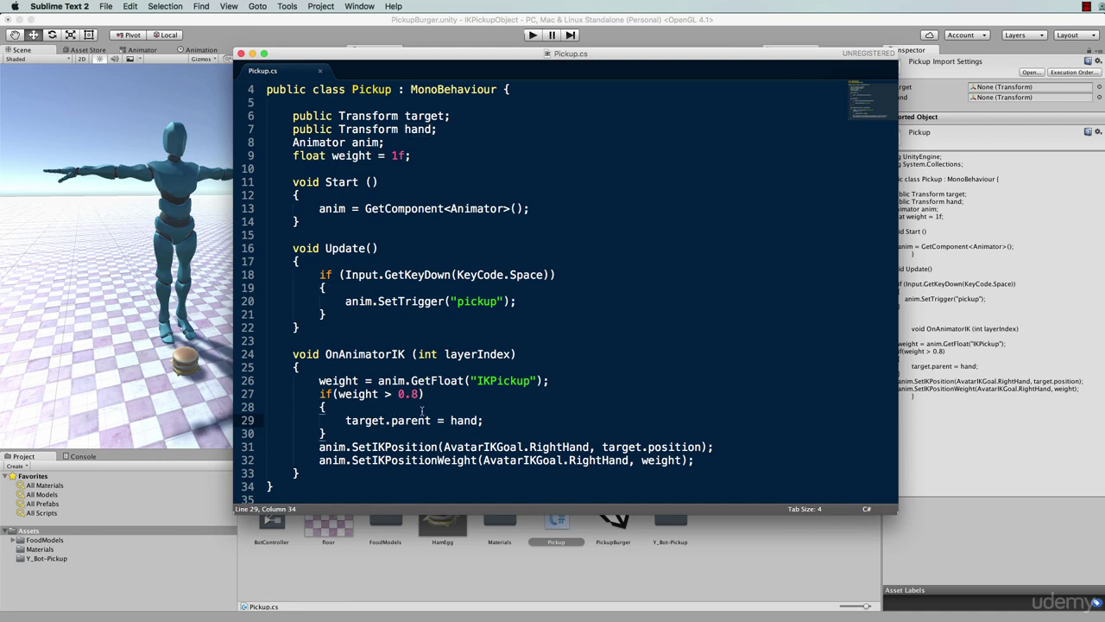
Return to Unity and assign the mixamorig:RightHand bone to the Hand field of Y_Bot's Pickup script
left_click(381, 35)
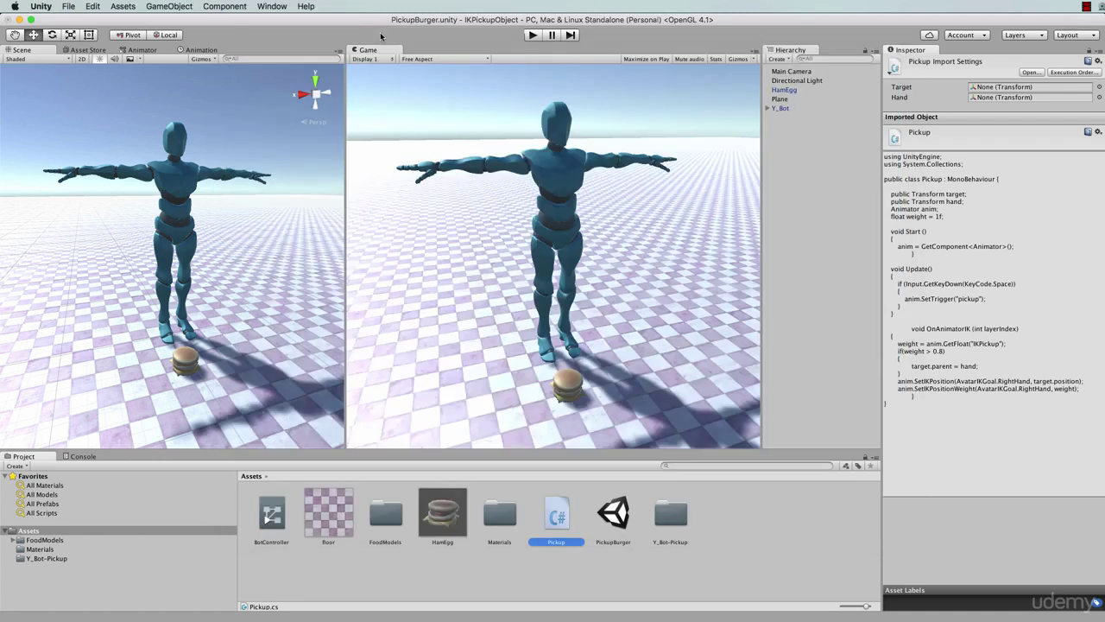
left_click(786, 108)
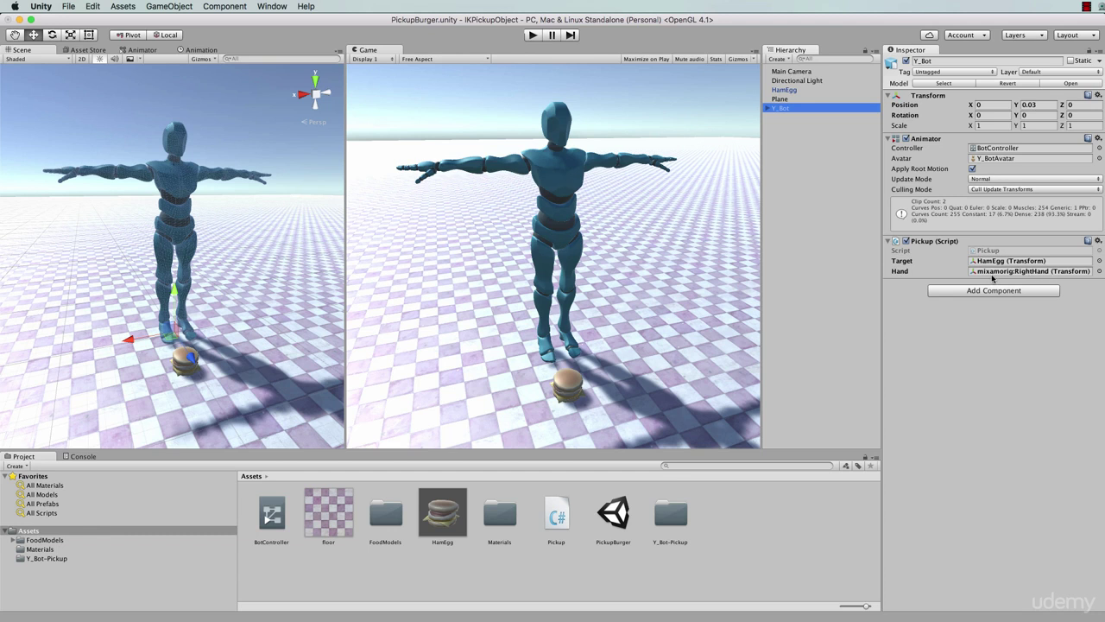
left_click(768, 109)
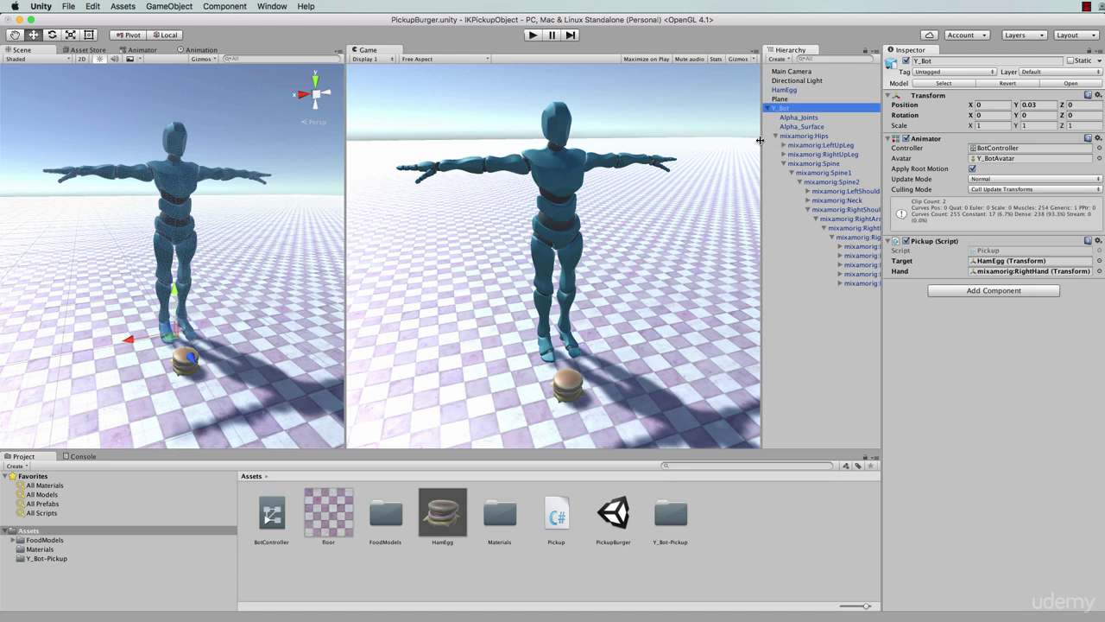
left_click_drag(764, 141, 695, 140)
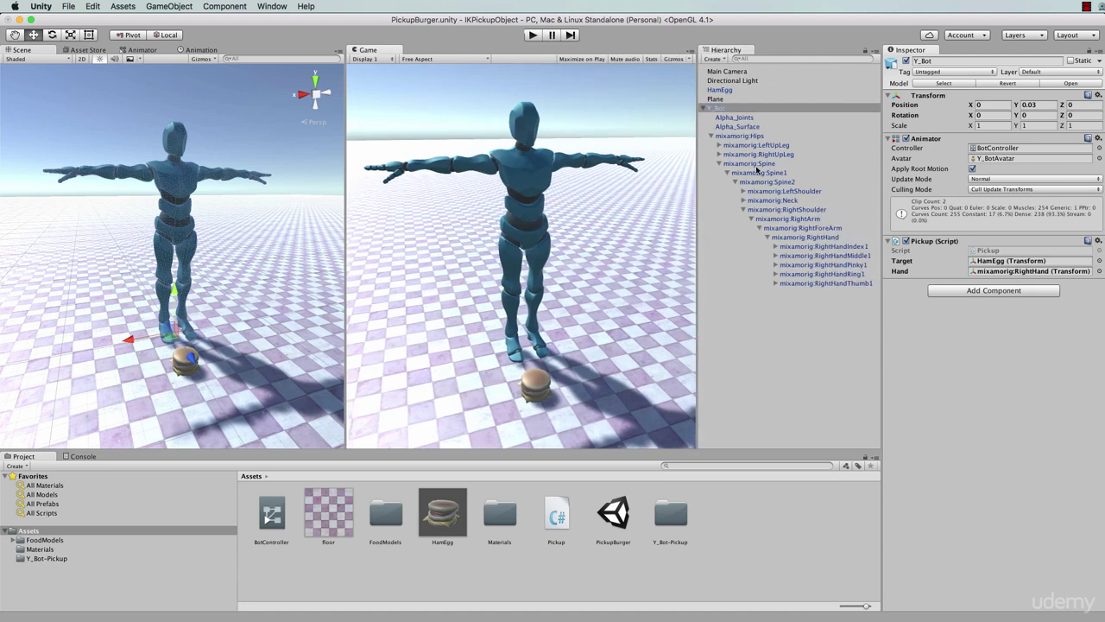
left_click(790, 238)
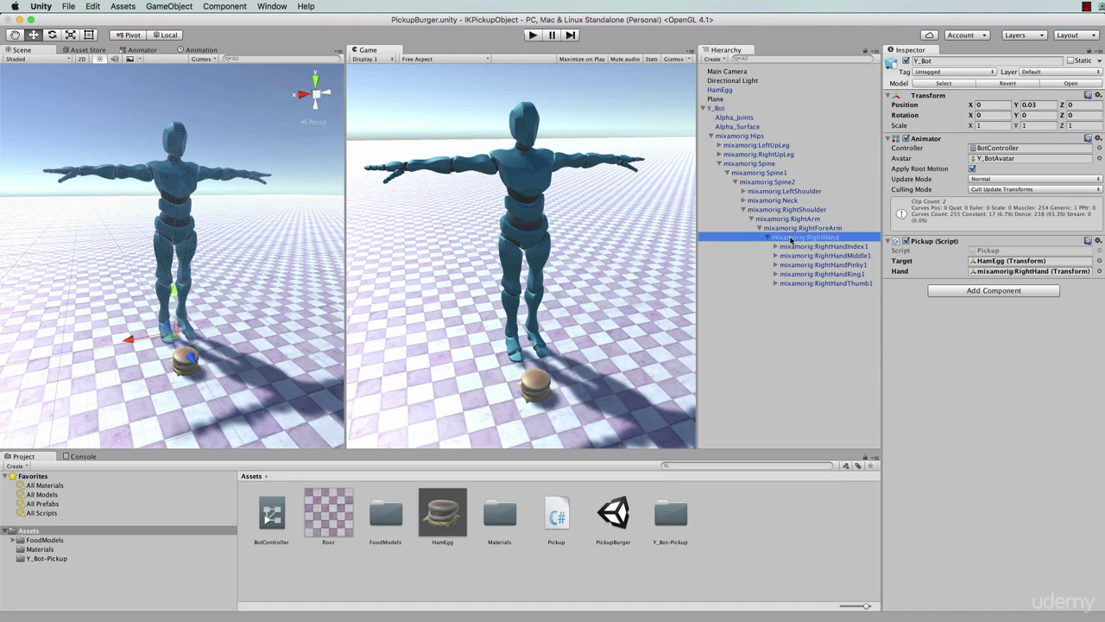
left_click(717, 108)
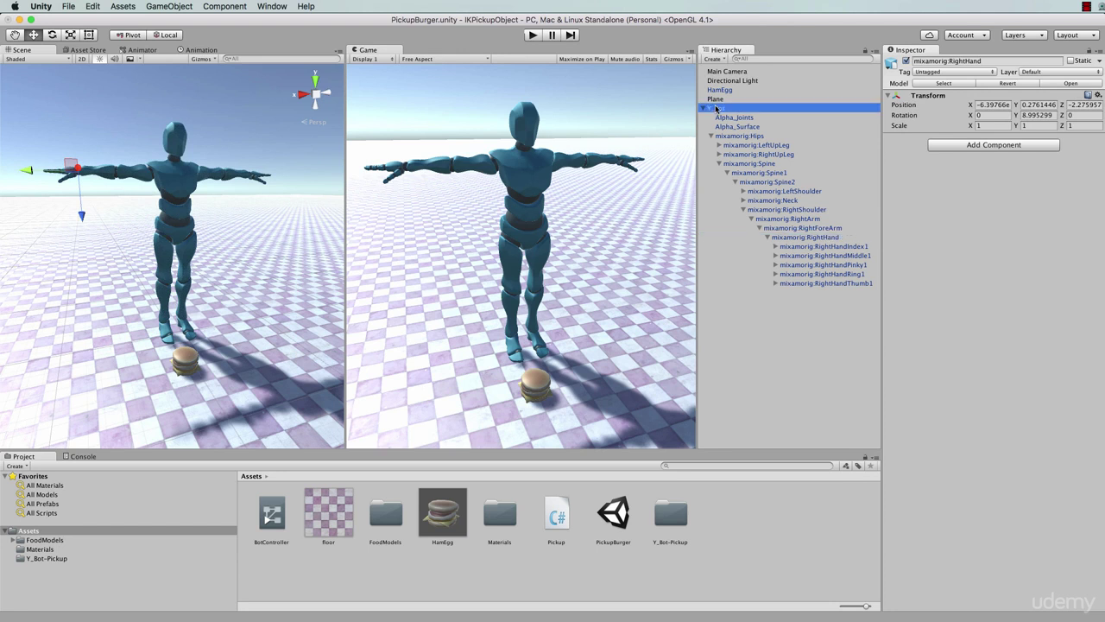
left_click_drag(788, 240, 1009, 272)
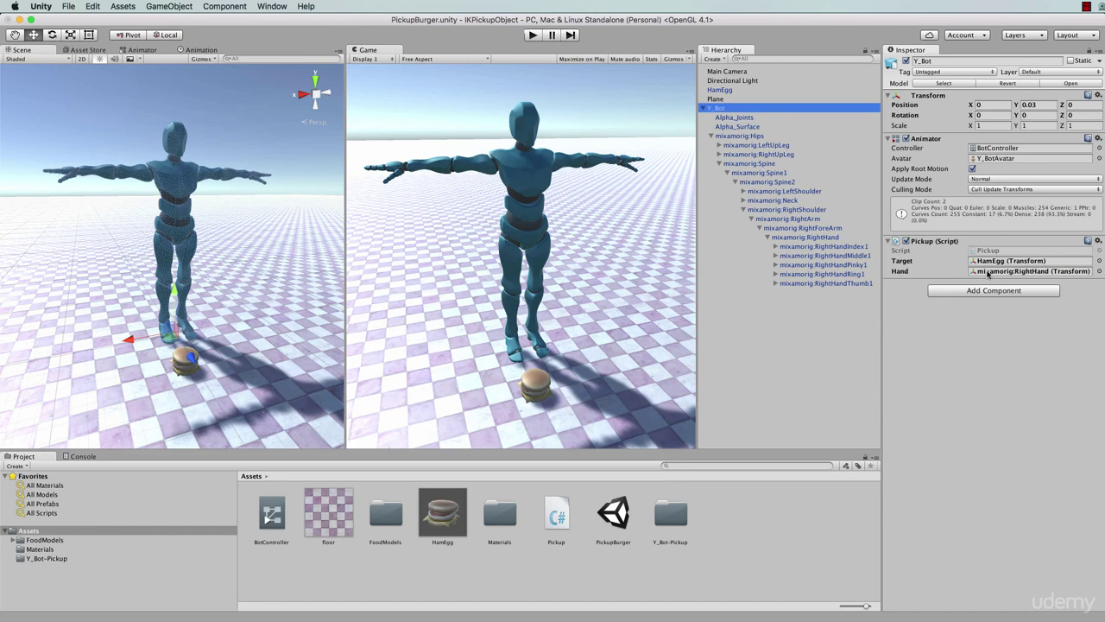
left_click_drag(696, 243, 764, 244)
Run the pickup, pause it with HamEgg attached to the hand, and select HamEgg under mixamorig:RightHand
left_click(532, 35)
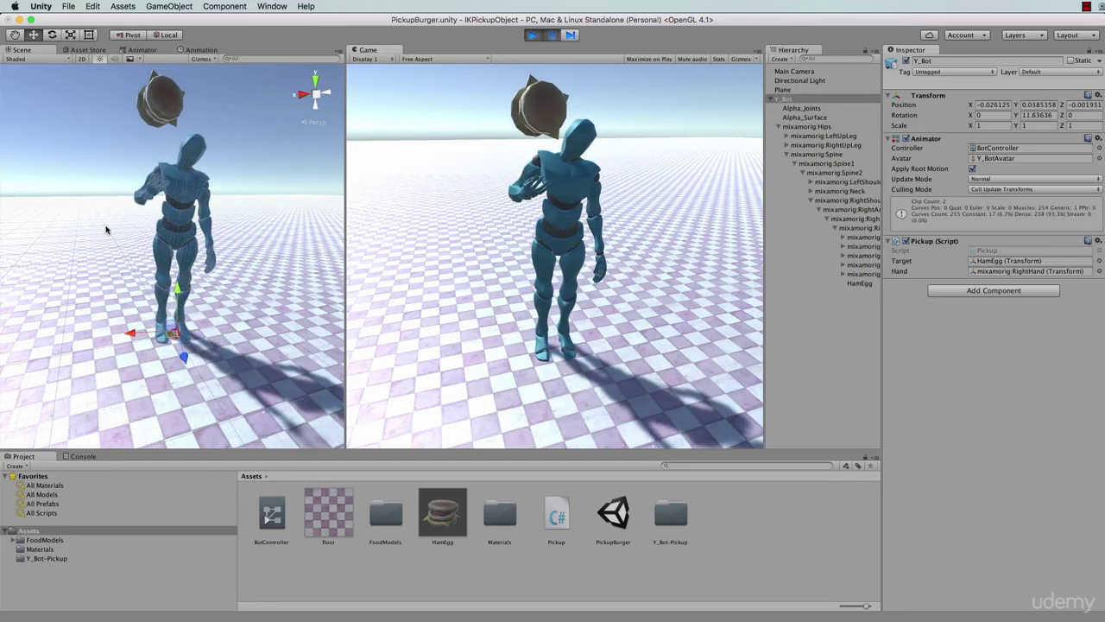
left_click_drag(99, 230, 238, 257, "alt")
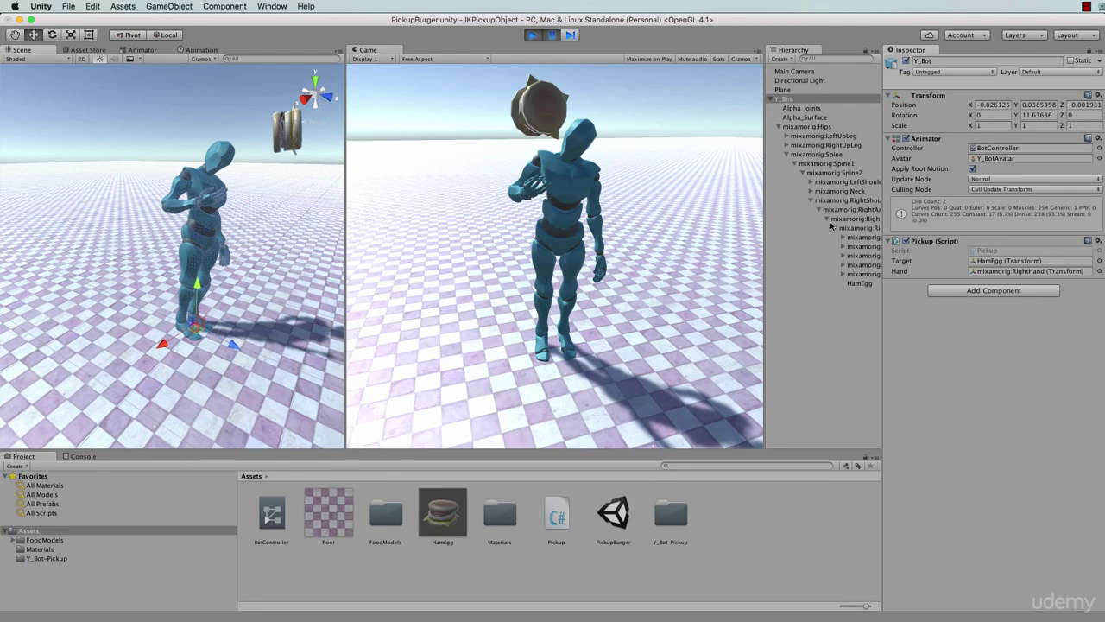
left_click_drag(763, 154, 698, 155)
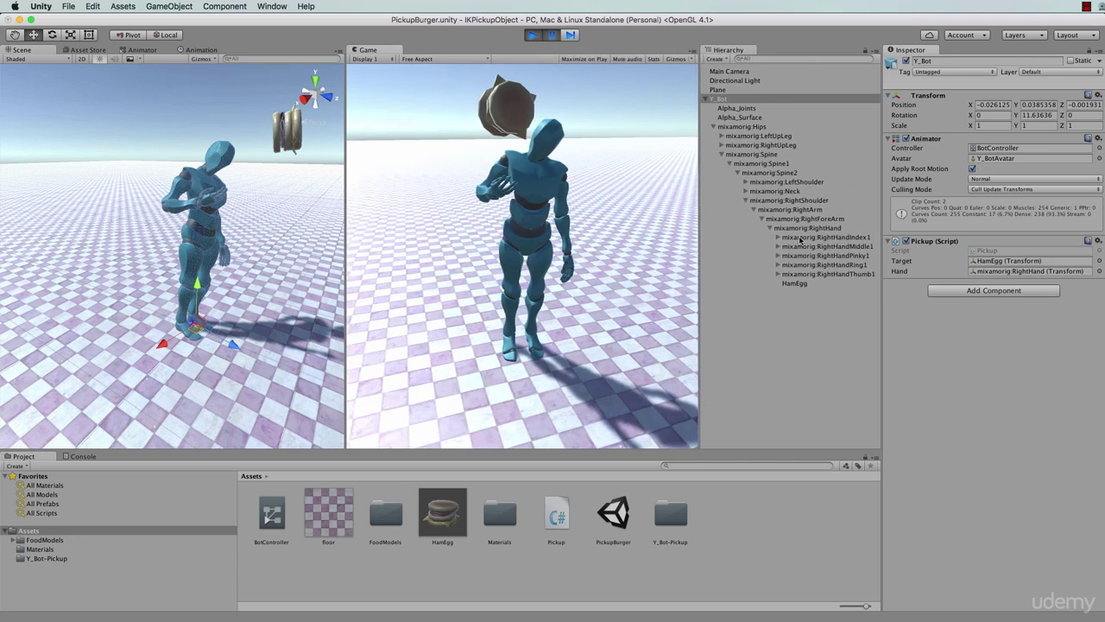
left_click(796, 284)
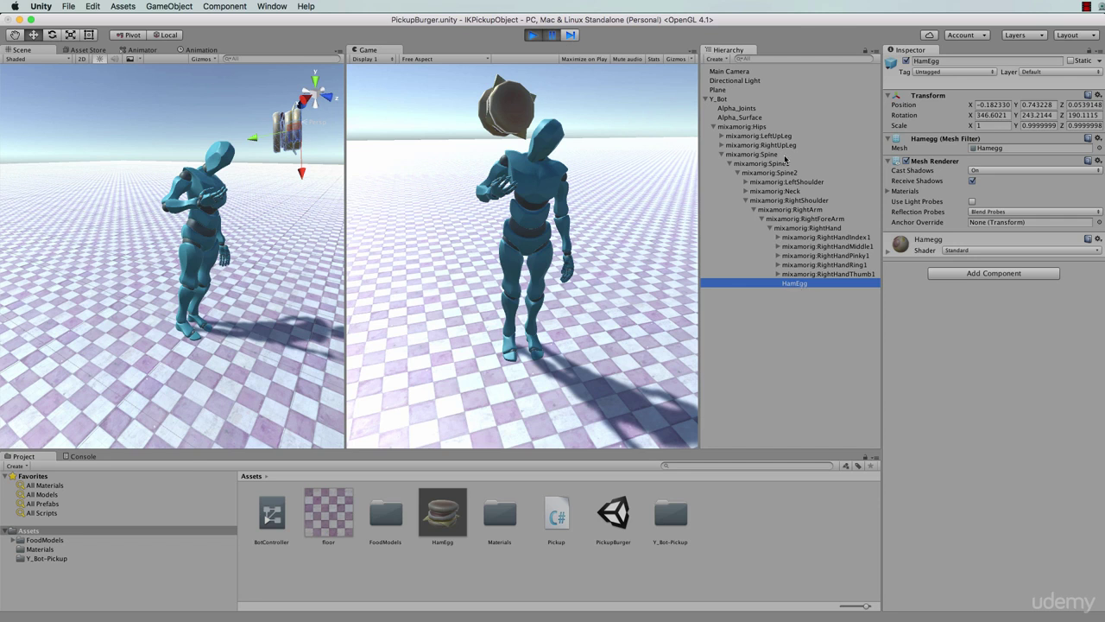
Set HamEgg's local position to 0, 0, 0 relative to the right hand
left_click(1001, 104)
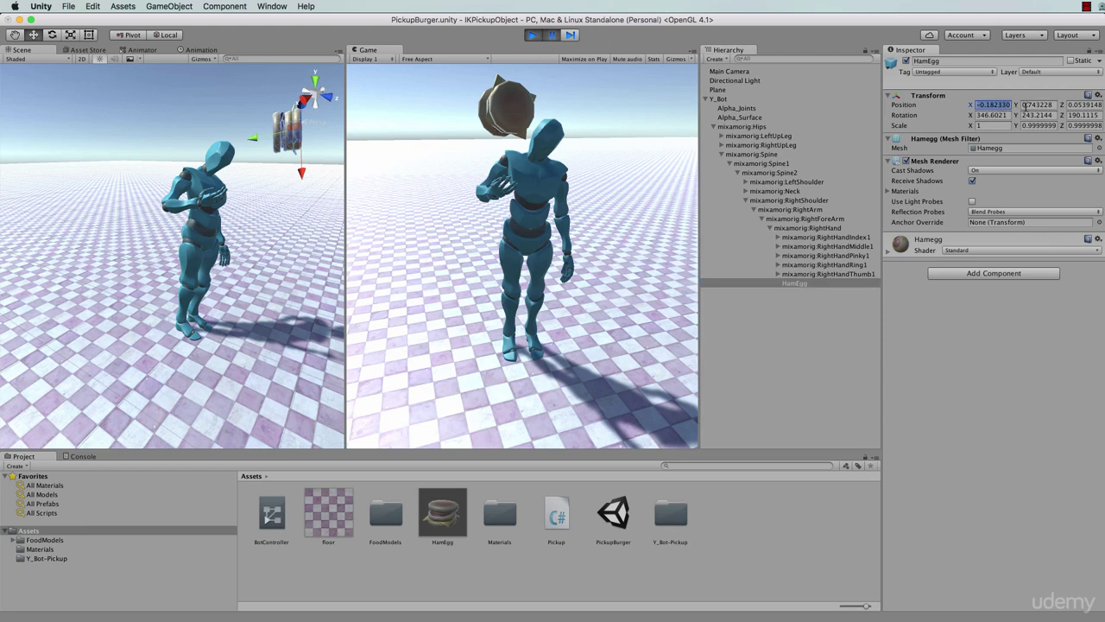
type("0")
left_click(1028, 104)
type("0")
left_click(1071, 105)
type("0")
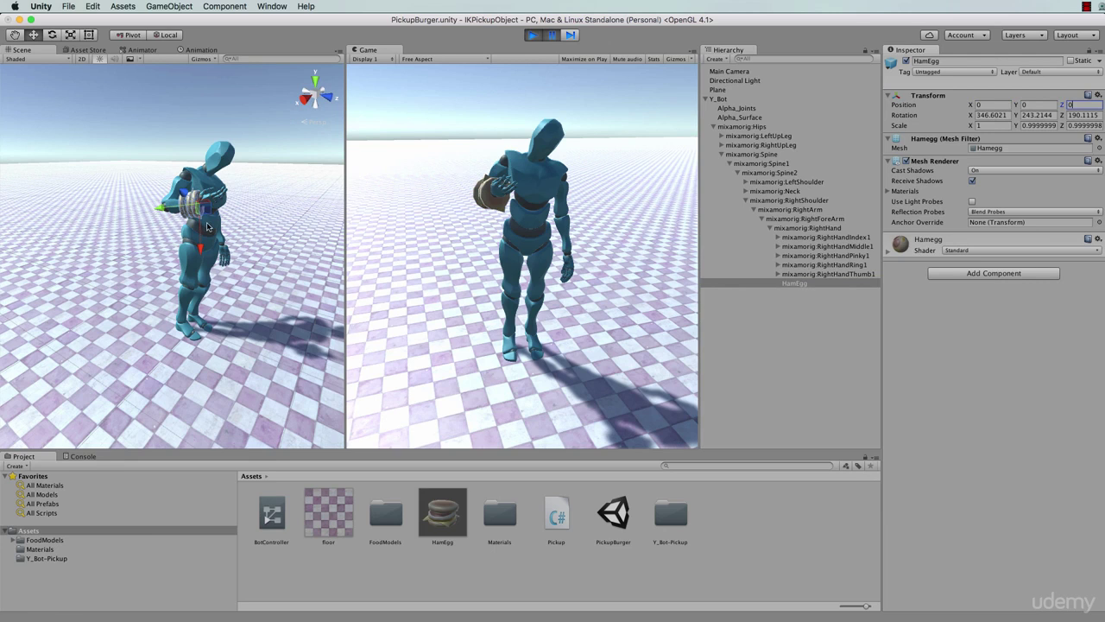
Set HamEgg's rotation to 0 on the X, Y and Z axes
scroll(208, 226, "up", 4)
scroll(207, 226, "down", 2)
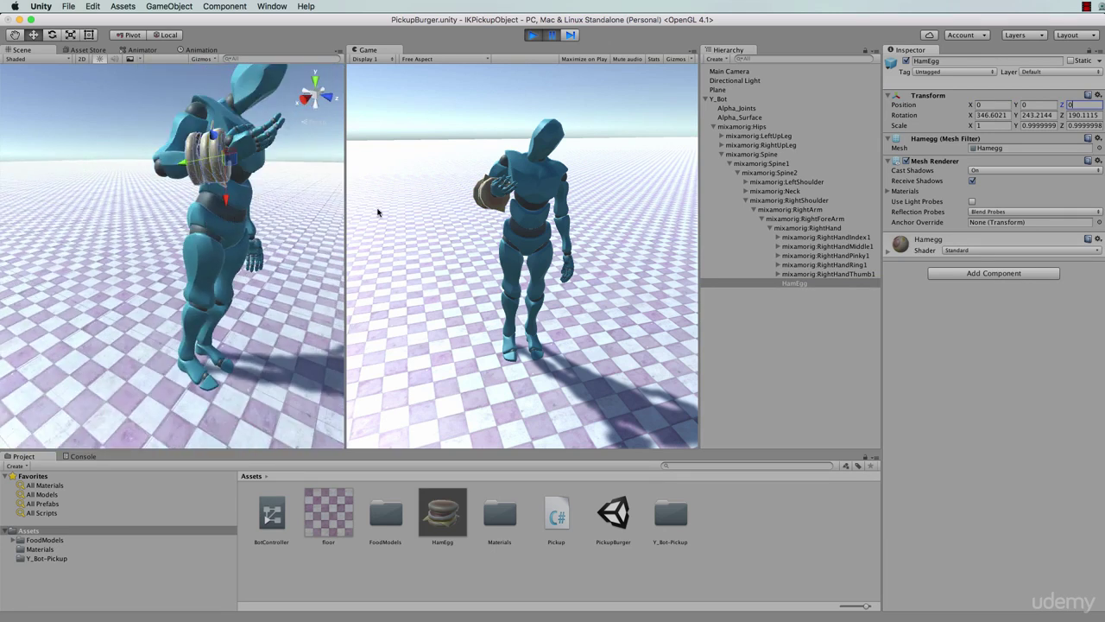
left_click(989, 115)
type("0")
left_click(1038, 115)
type("0")
left_click(1083, 115)
type("0")
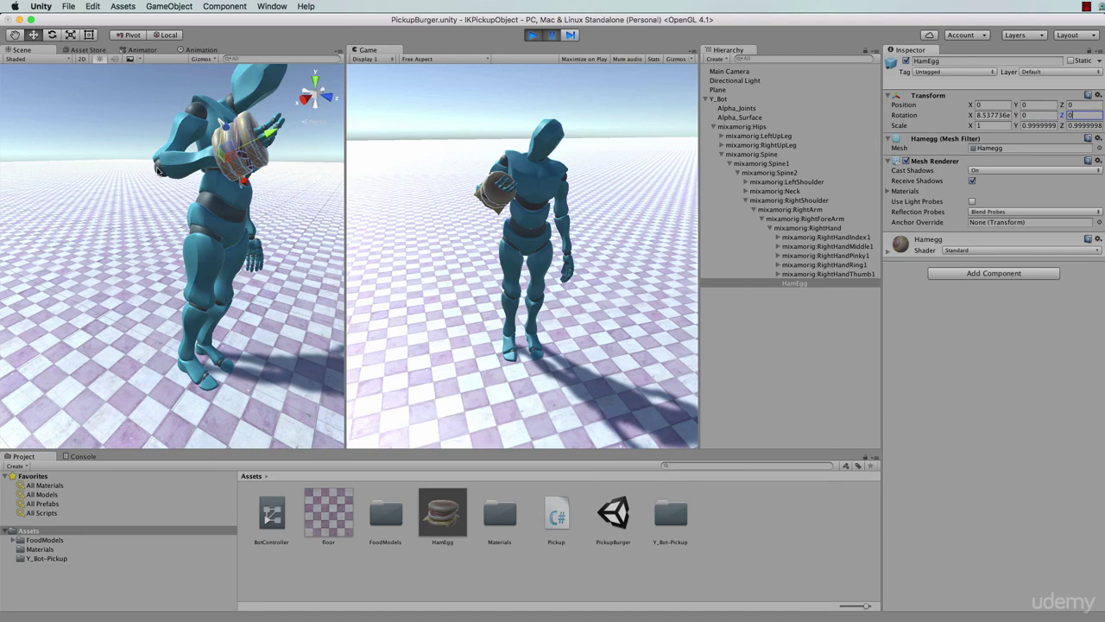
Move HamEgg along its Y axis toward the fingers, to a Y position of about 0.071
left_click_drag(175, 164, 334, 221, "alt")
key("f")
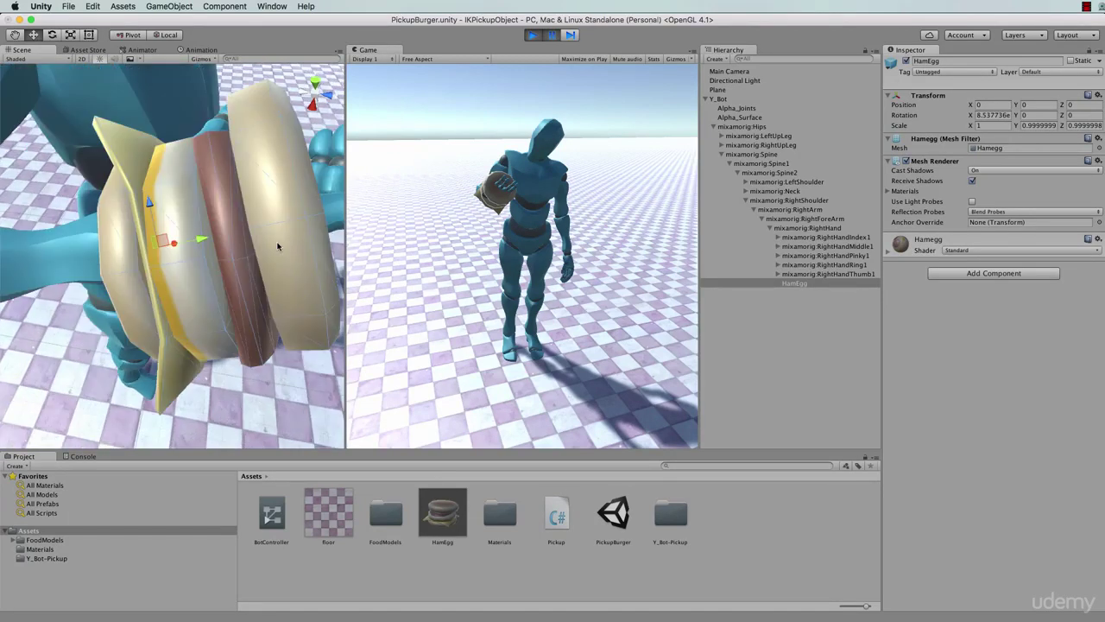
scroll(278, 246, "down", 5)
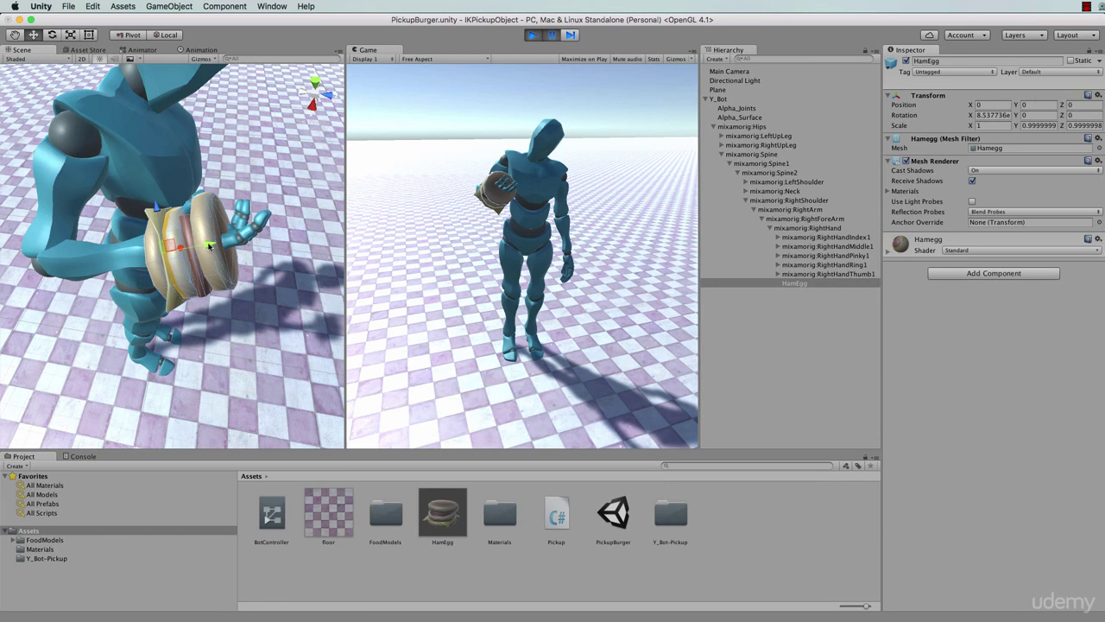
left_click_drag(209, 246, 235, 244)
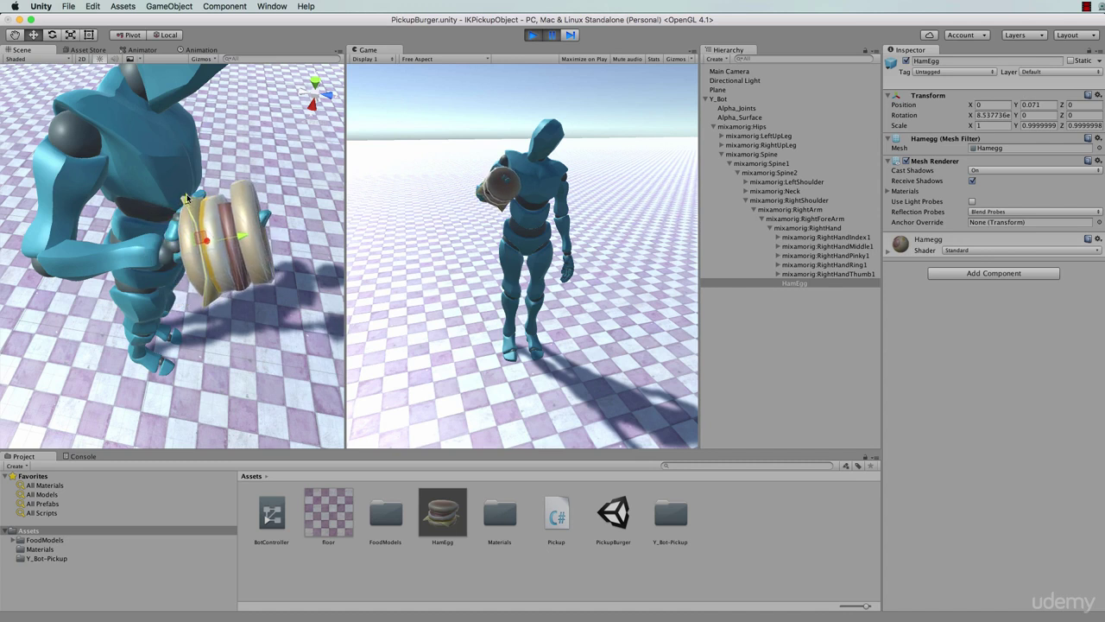
Raise HamEgg along its Z axis to about 0.076 and rotate it about X to about 331 degrees
left_click_drag(191, 204, 184, 159)
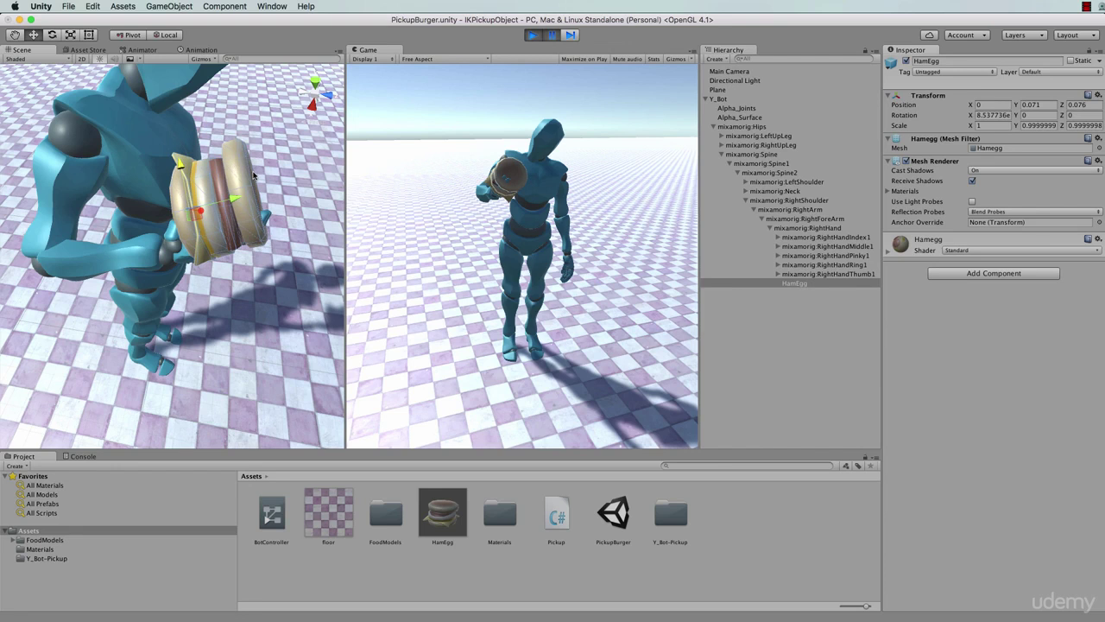
key("r")
key("e")
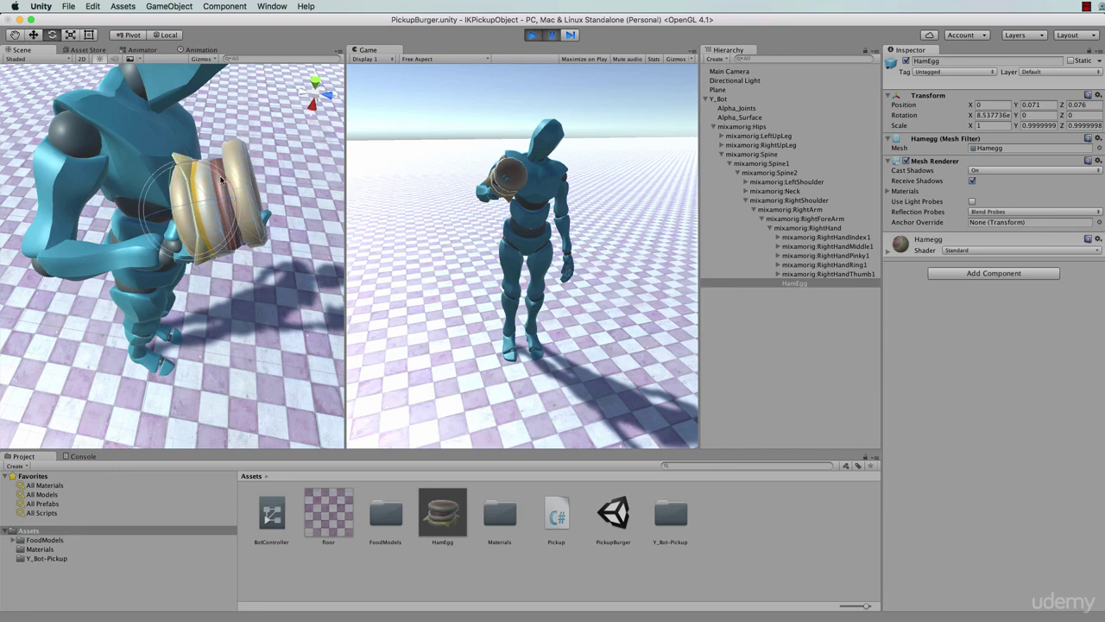
left_click_drag(223, 177, 258, 258)
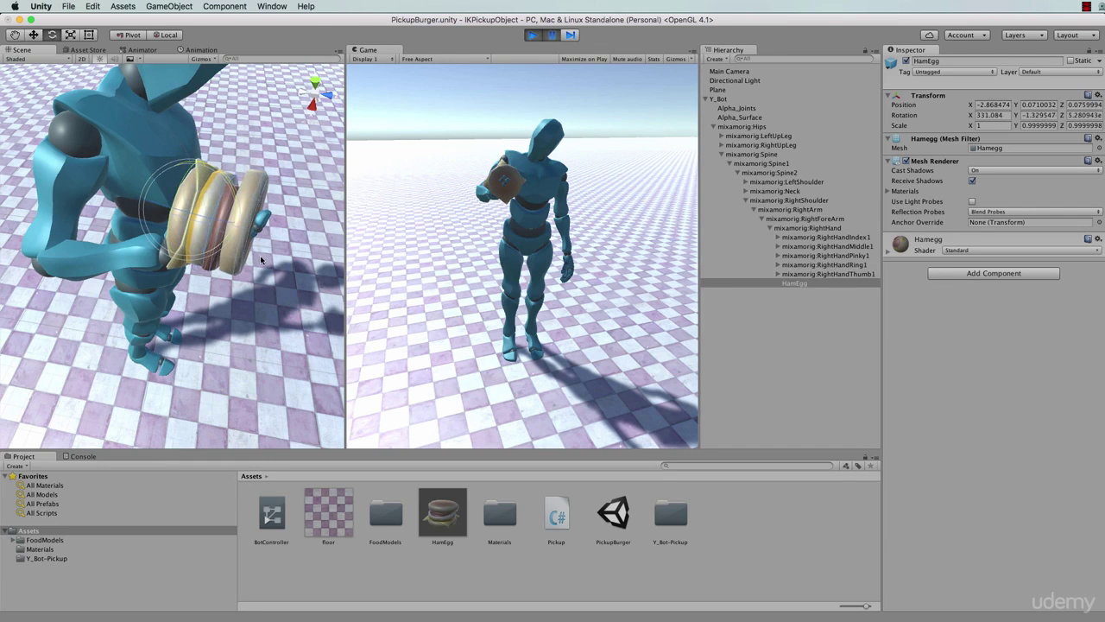
Move HamEgg onto the palm, to a local position of about 0.107 on Y and 0.14 on Z
key("w")
left_click_drag(204, 165, 178, 216)
left_click_drag(188, 179, 195, 169)
left_click_drag(238, 273, 281, 288, "alt")
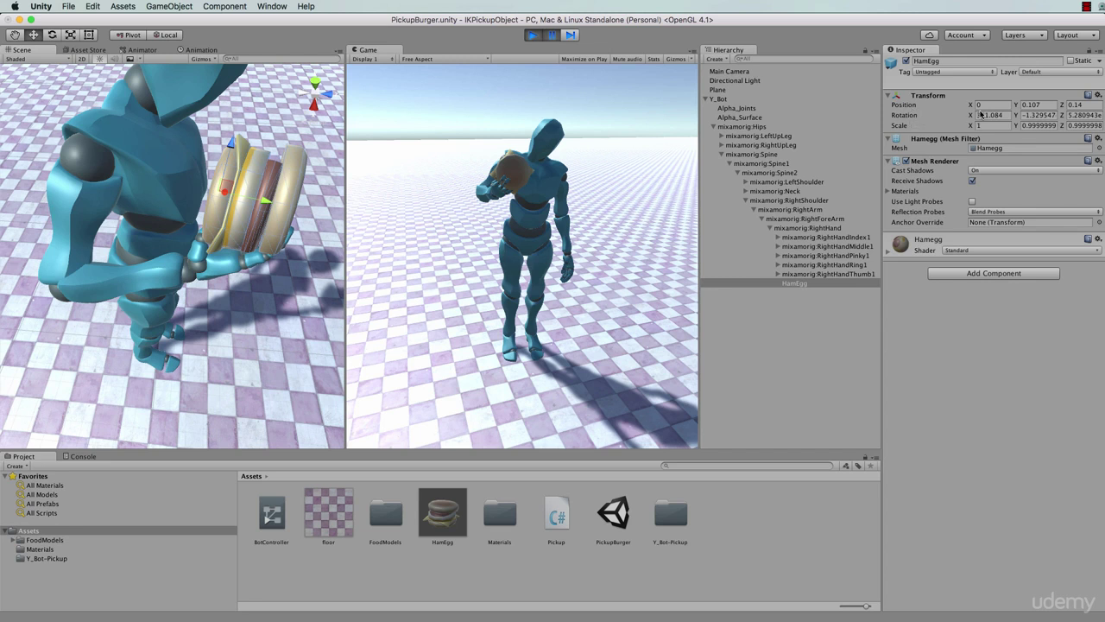
Clean up HamEgg's rotation values to 331 on X and 0 on Y and Z
left_click(1052, 116)
left_click(1086, 115)
type("0")
left_click(1041, 114)
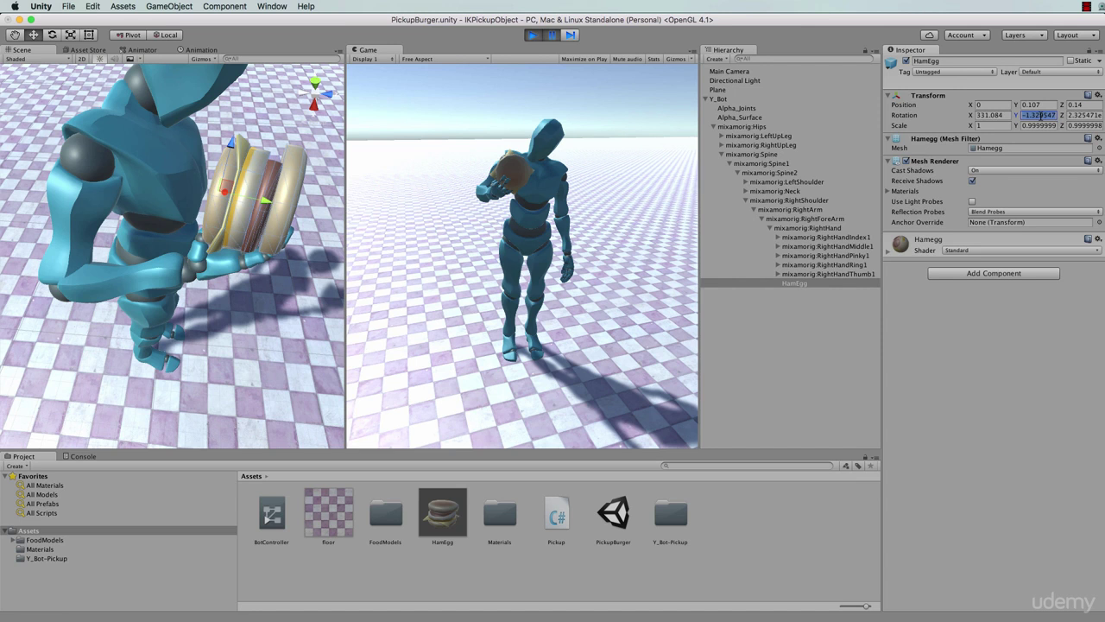
type("-1.3")
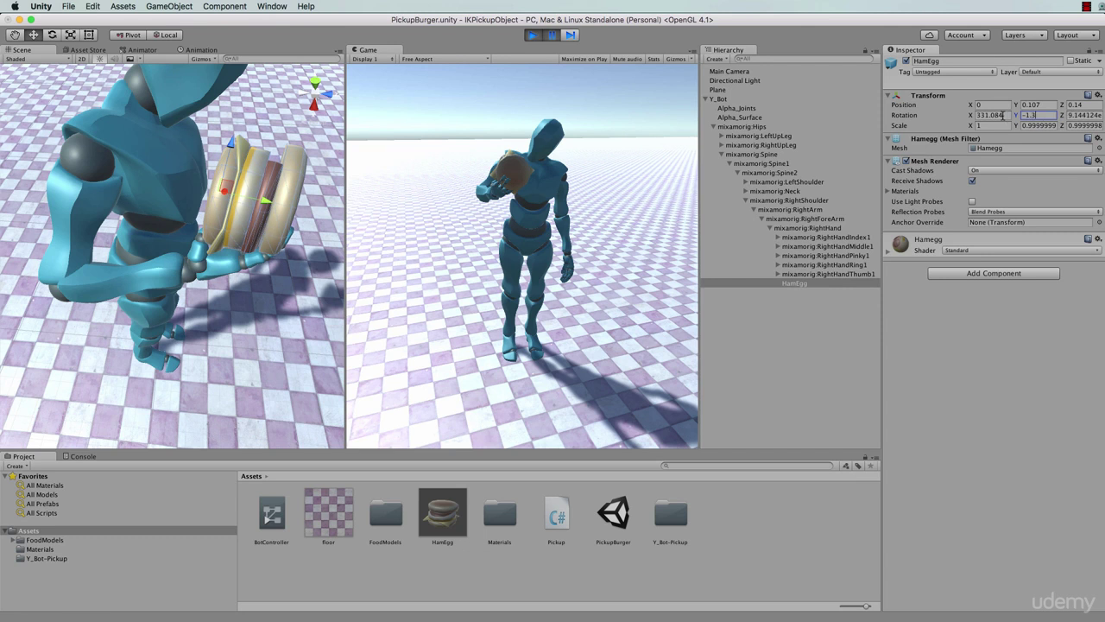
left_click(1004, 115)
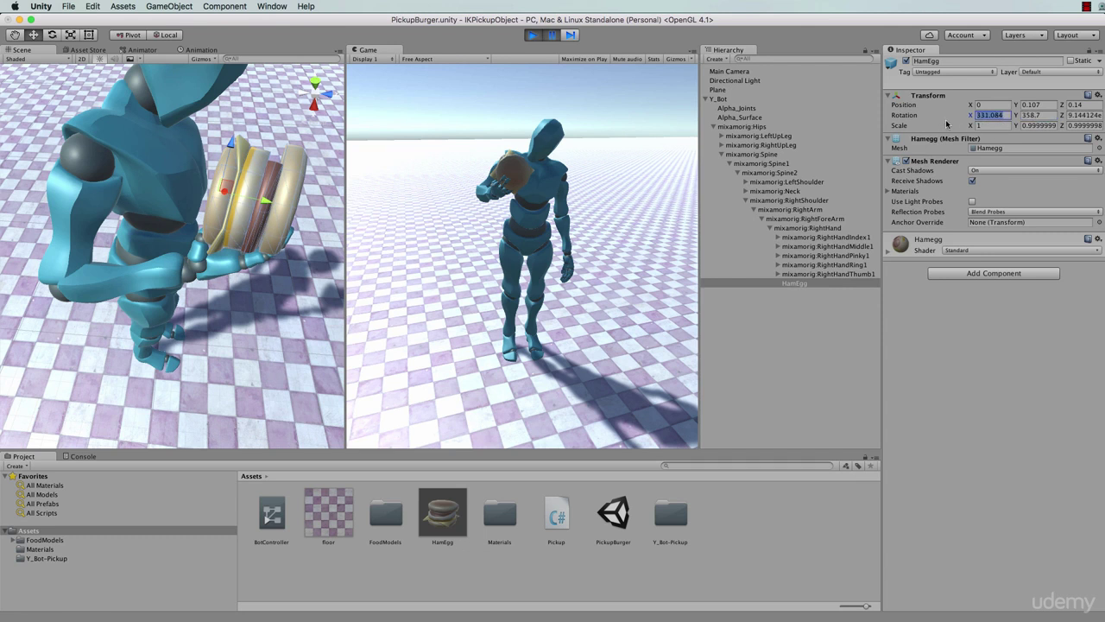
type("331")
left_click(1033, 116)
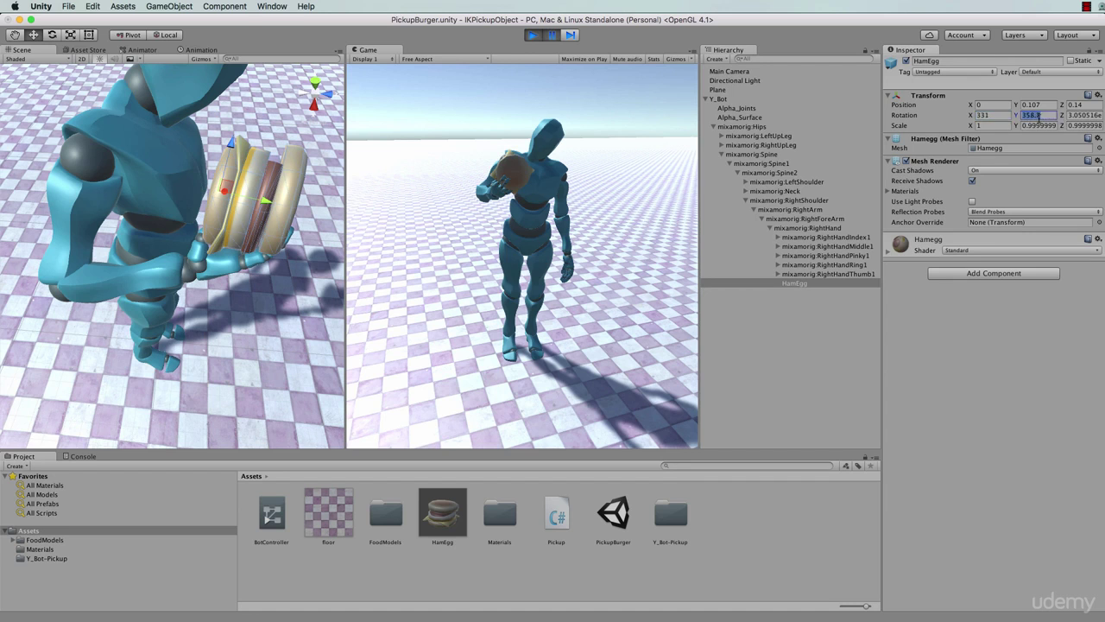
type("0")
left_click(1079, 116)
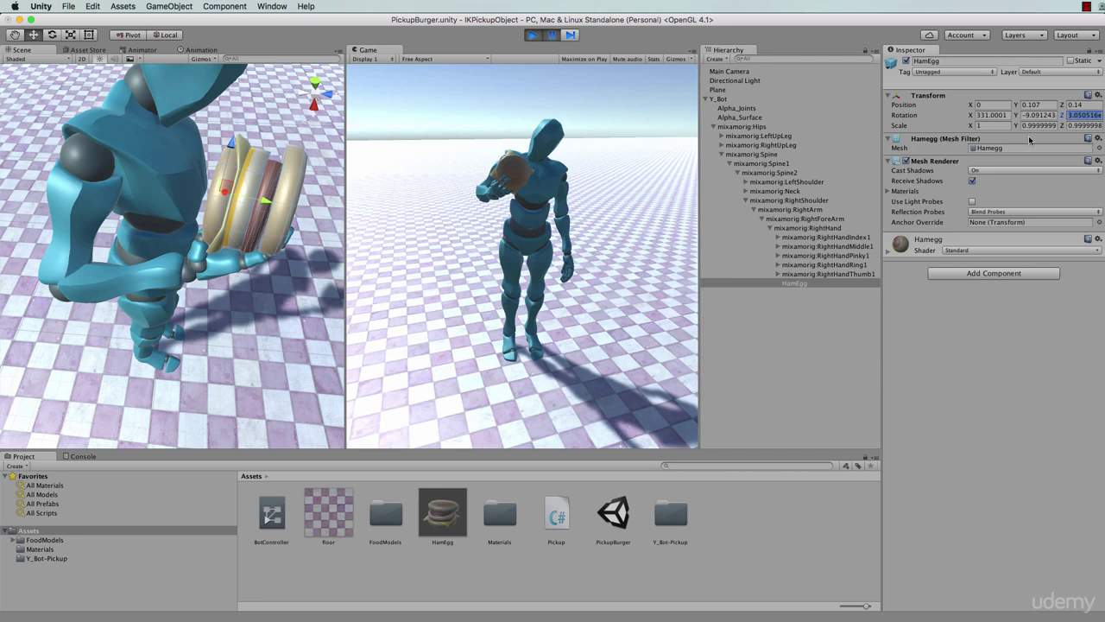
Stop play mode and open the Pickup script in Sublime Text
key("super+p")
left_click(557, 515)
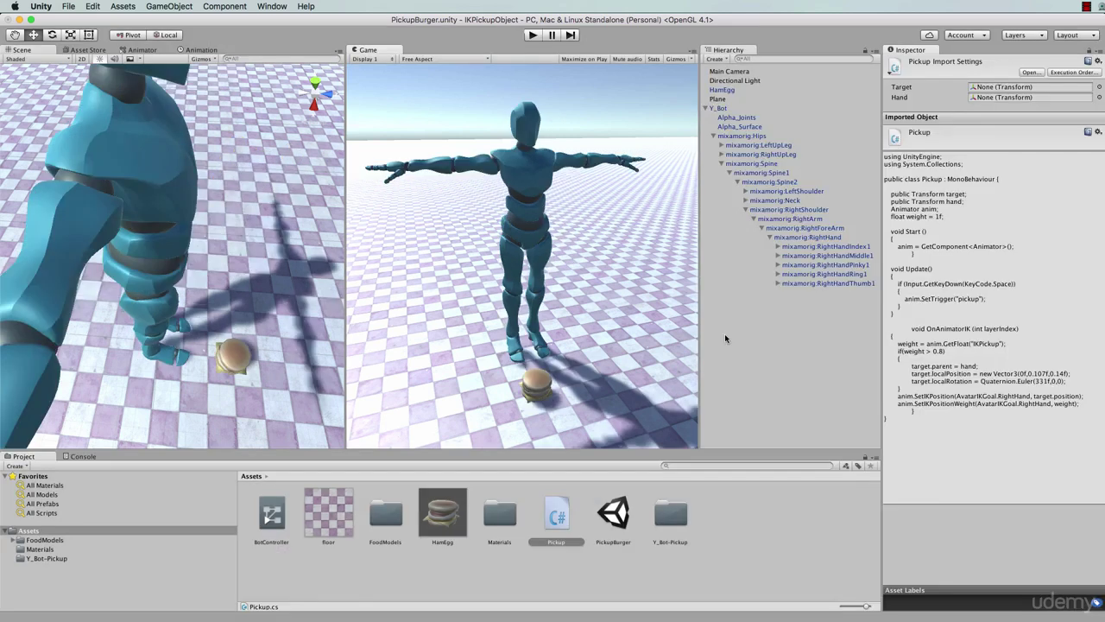
double_click(558, 516)
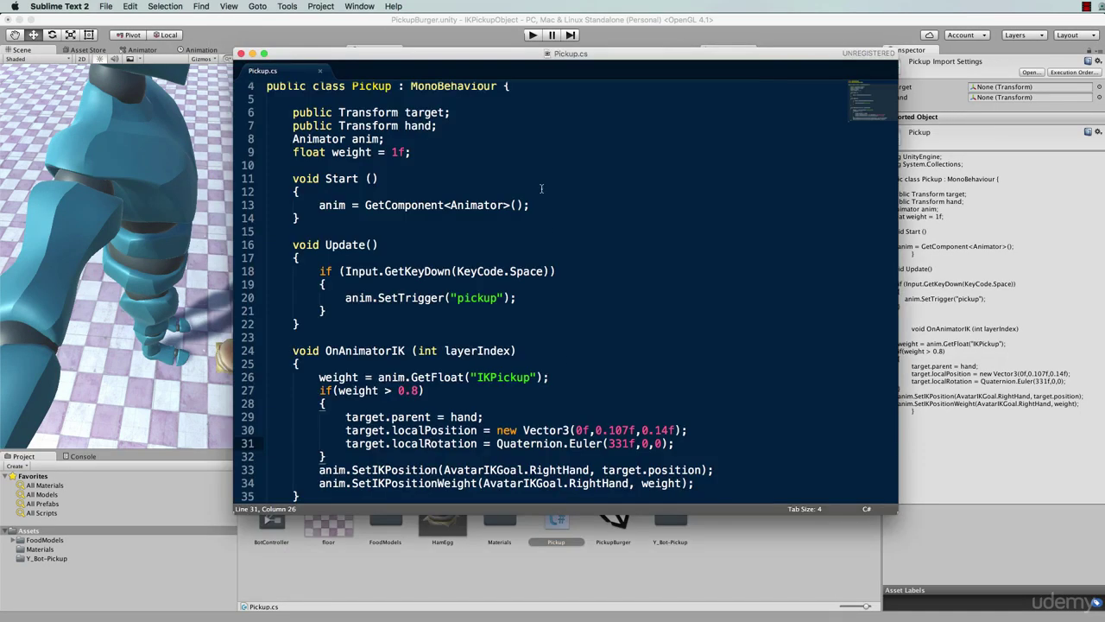
Examine the weight > 0.8 block in OnAnimatorIK, including the parenting to hand, the localPosition vector and the Quaternion.Euler localRotation
scroll(613, 249, "down", 2)
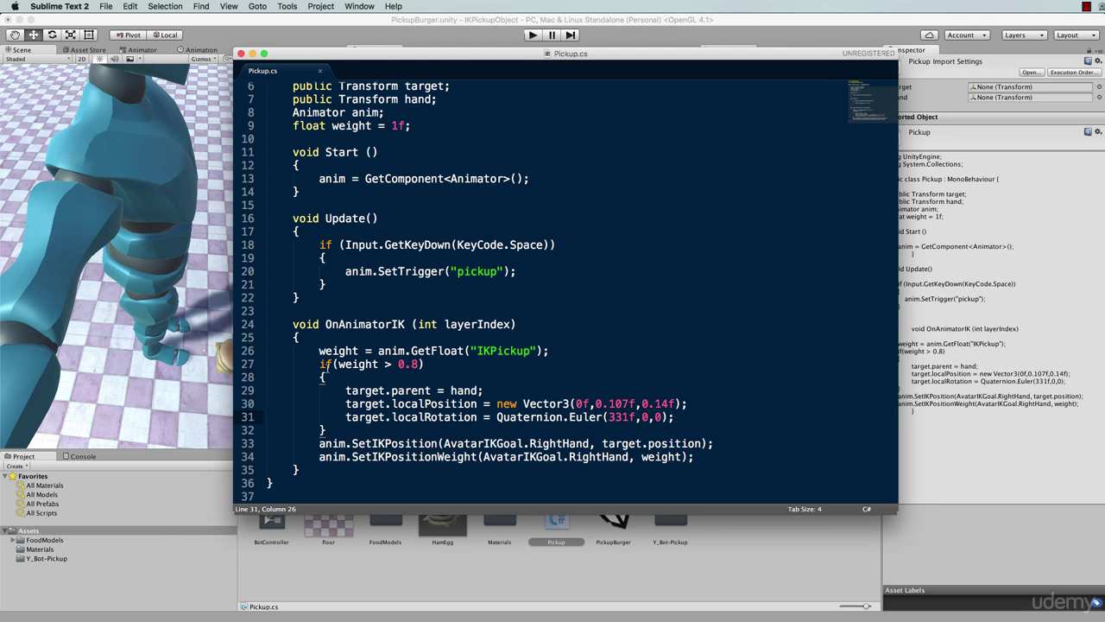
left_click(321, 364)
left_click_drag(320, 364, 425, 364)
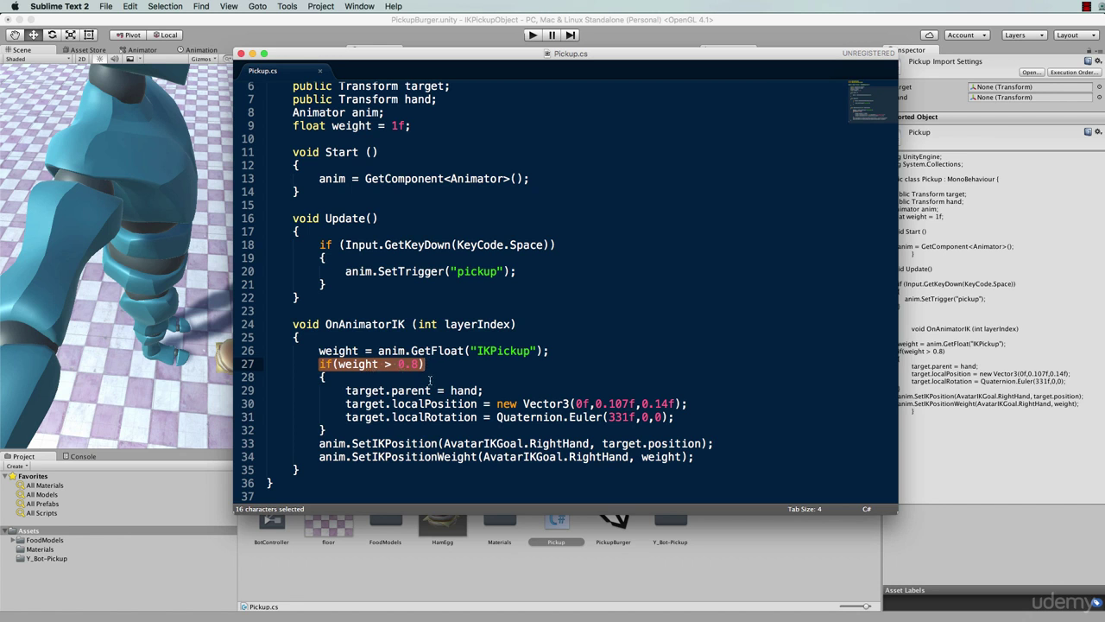
left_click(482, 390)
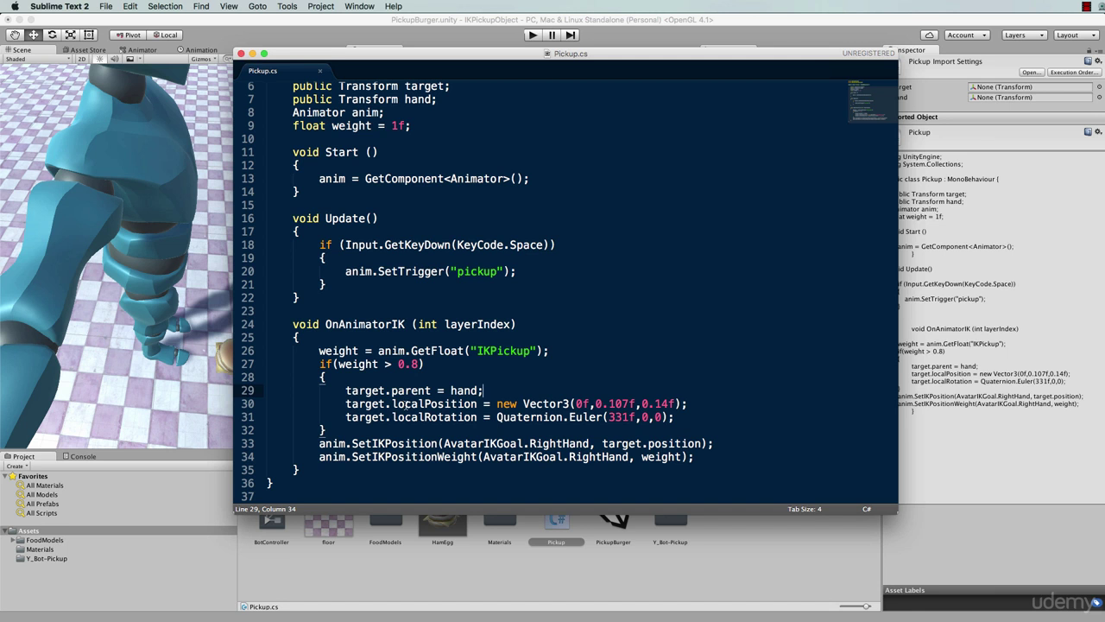
left_click_drag(393, 402, 477, 403)
left_click_drag(393, 417, 478, 417)
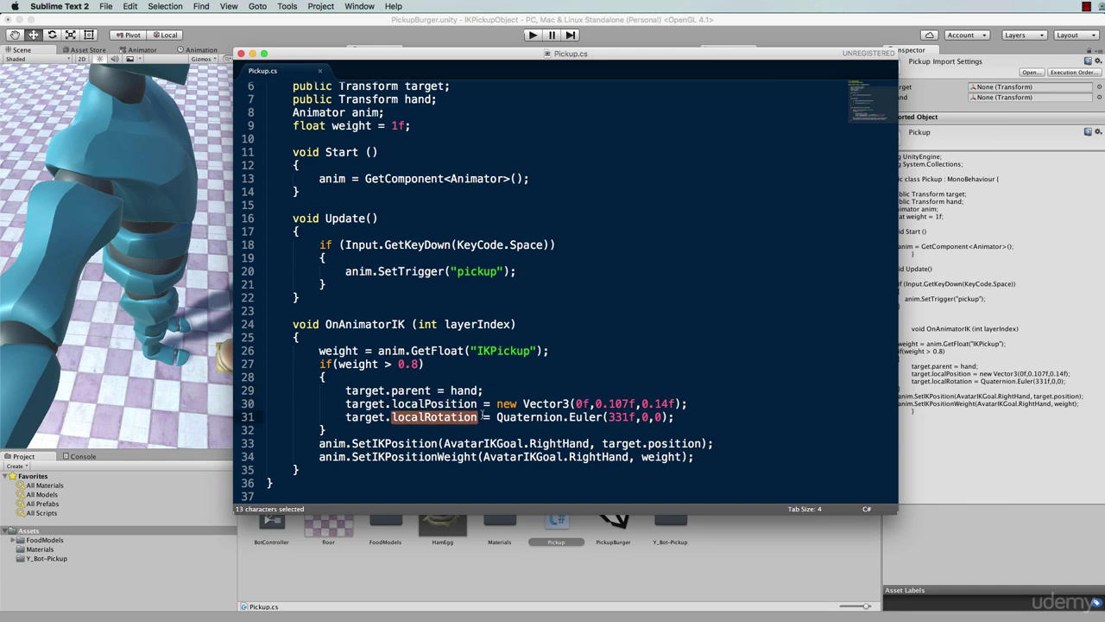
left_click_drag(393, 404, 477, 403)
left_click_drag(576, 403, 676, 403)
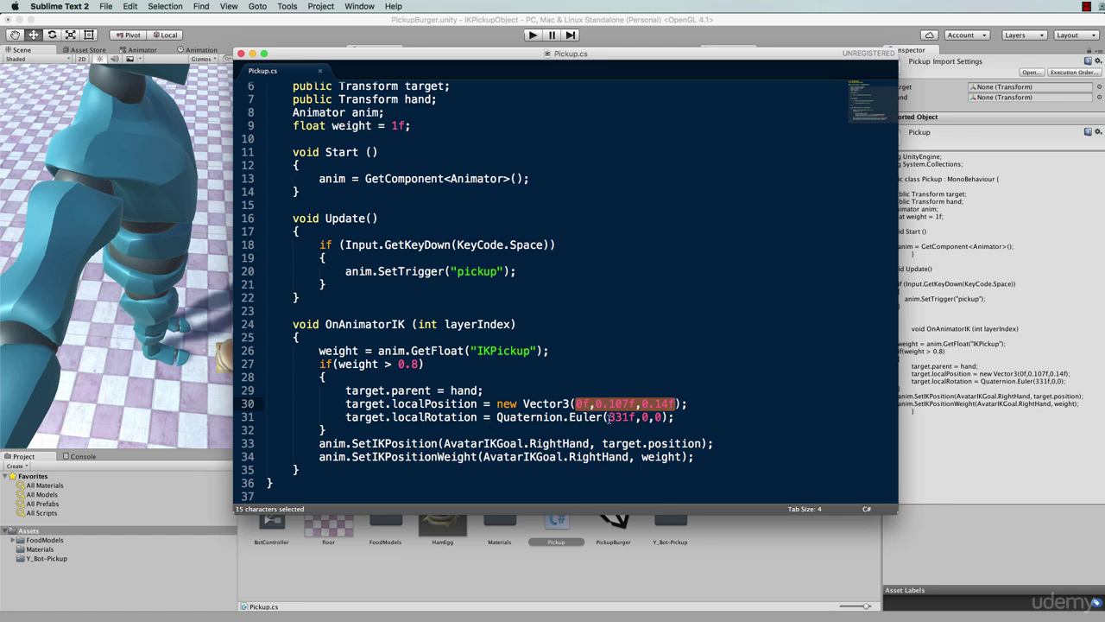
left_click_drag(608, 417, 662, 418)
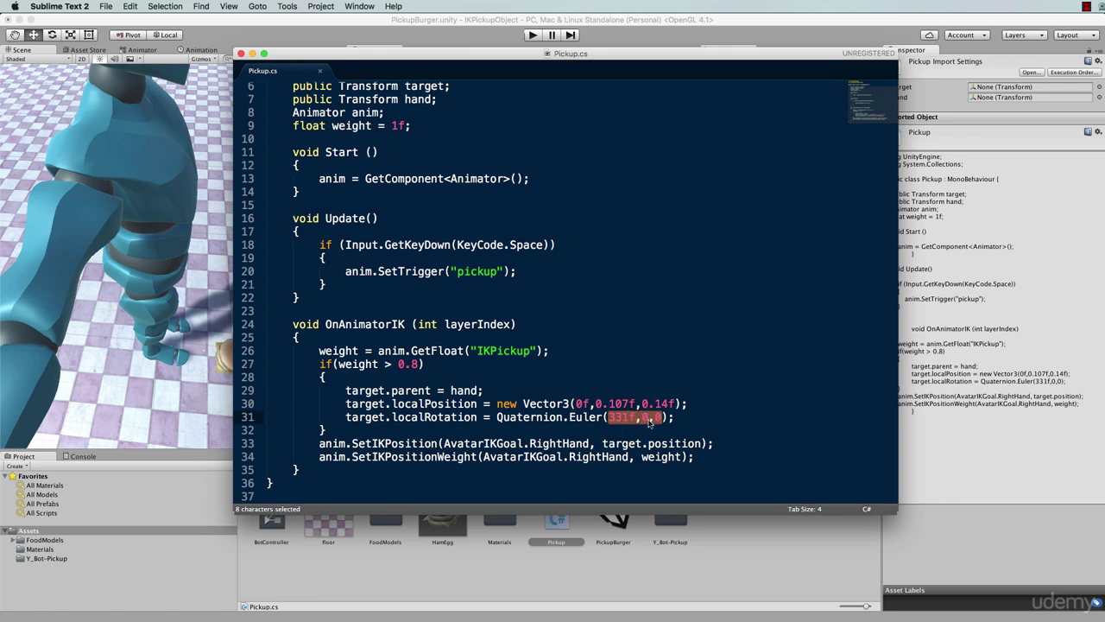
left_click(682, 417)
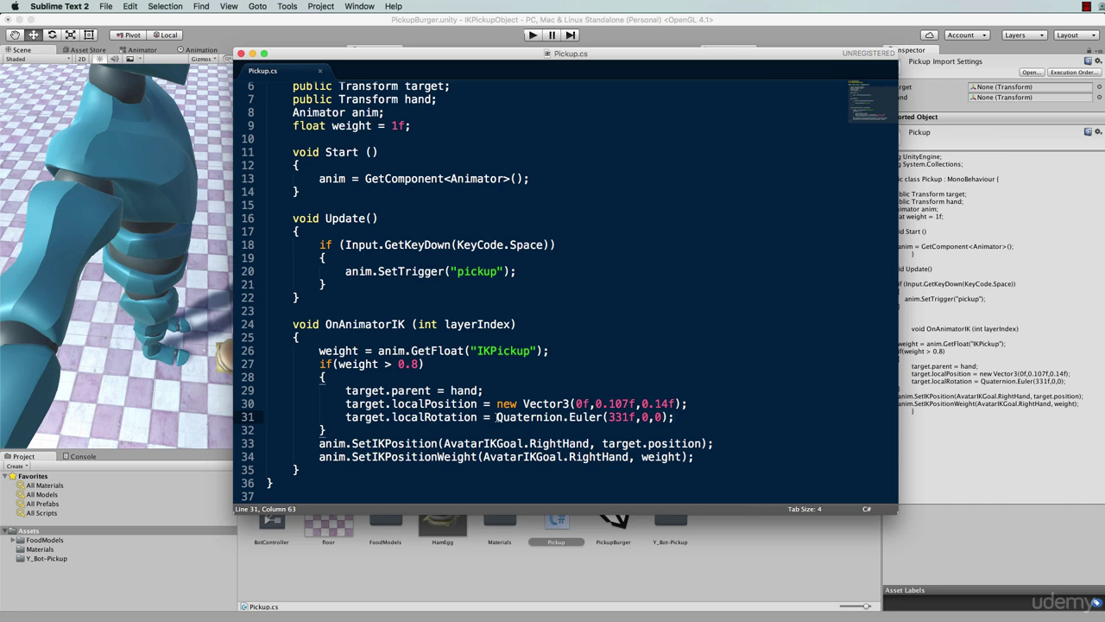
left_click_drag(497, 417, 602, 418)
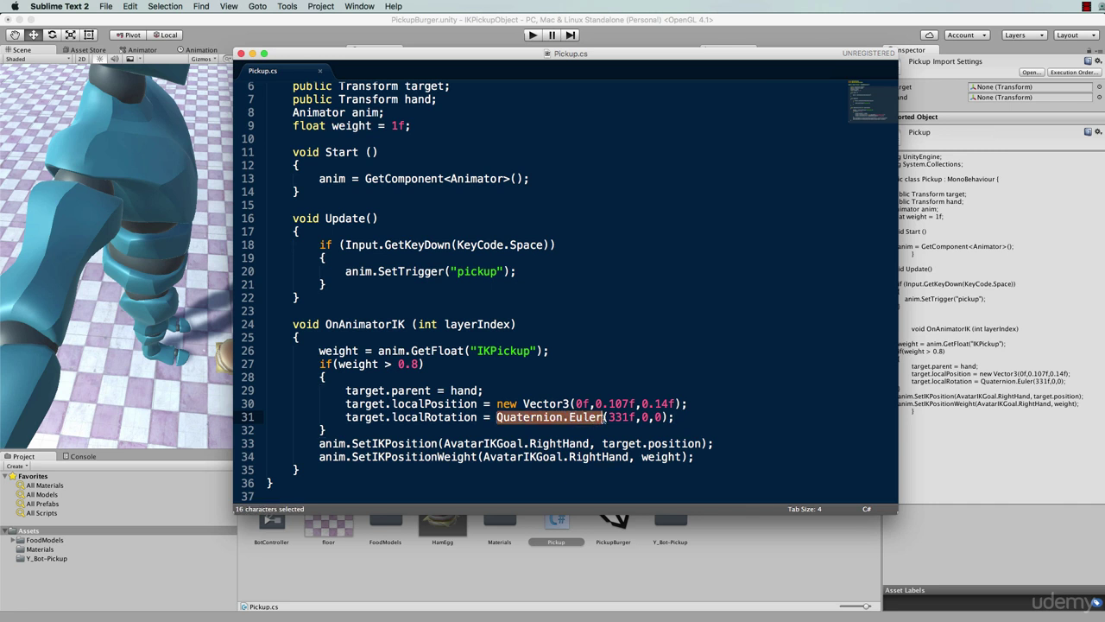
left_click(615, 417)
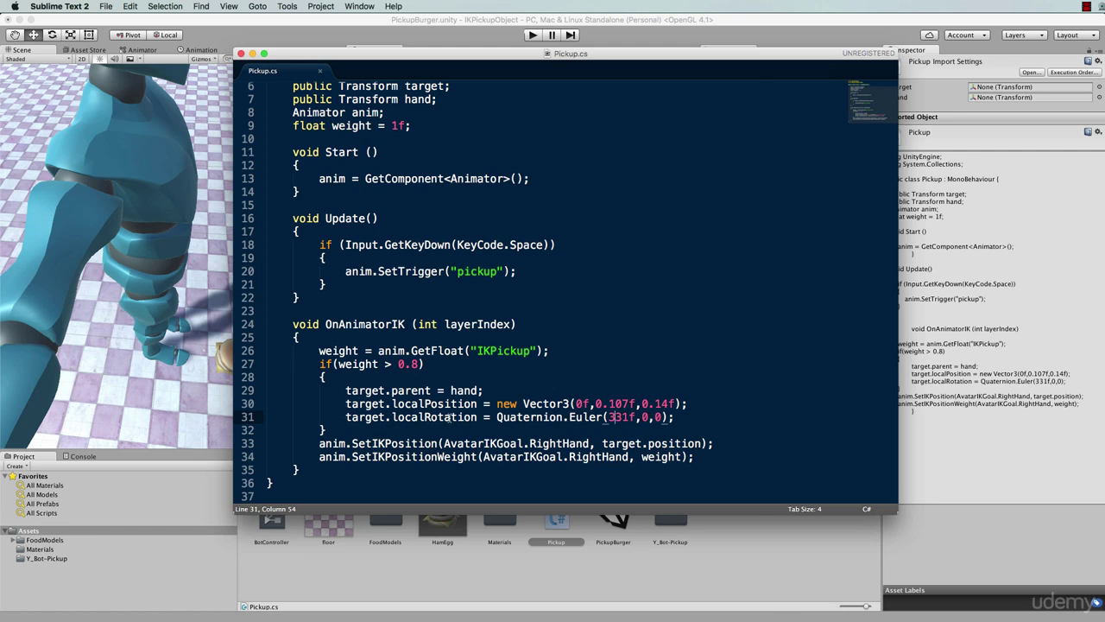
Save the Pickup script, switch back to Unity, run the scene and trigger the pickup animation
key("Up")
key("Up")
key("super+s")
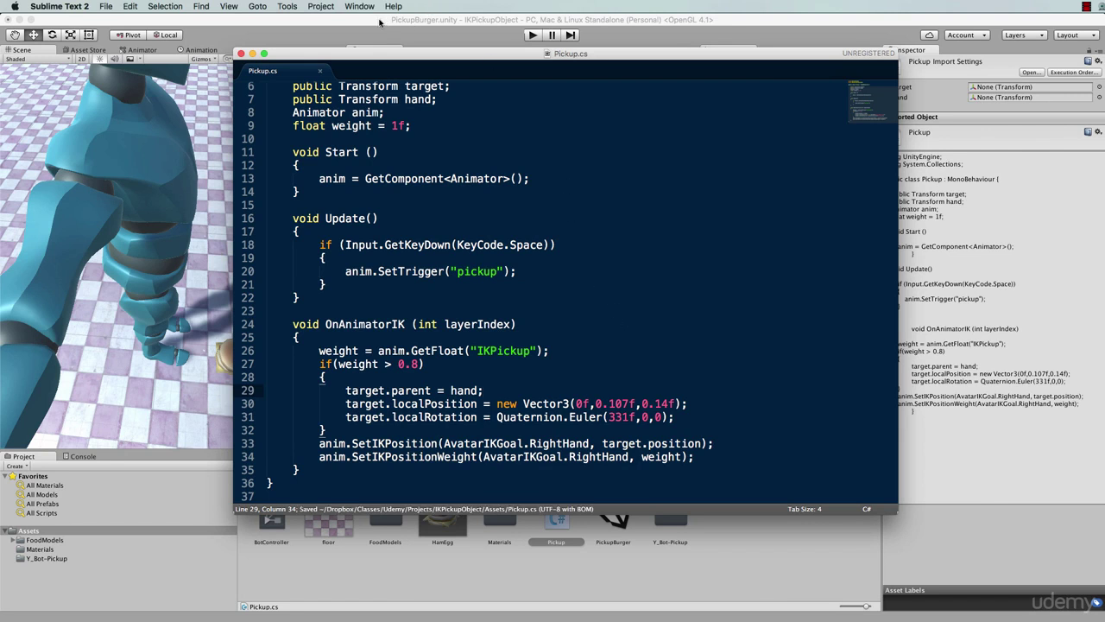
key("super+Tab")
key("super+p")
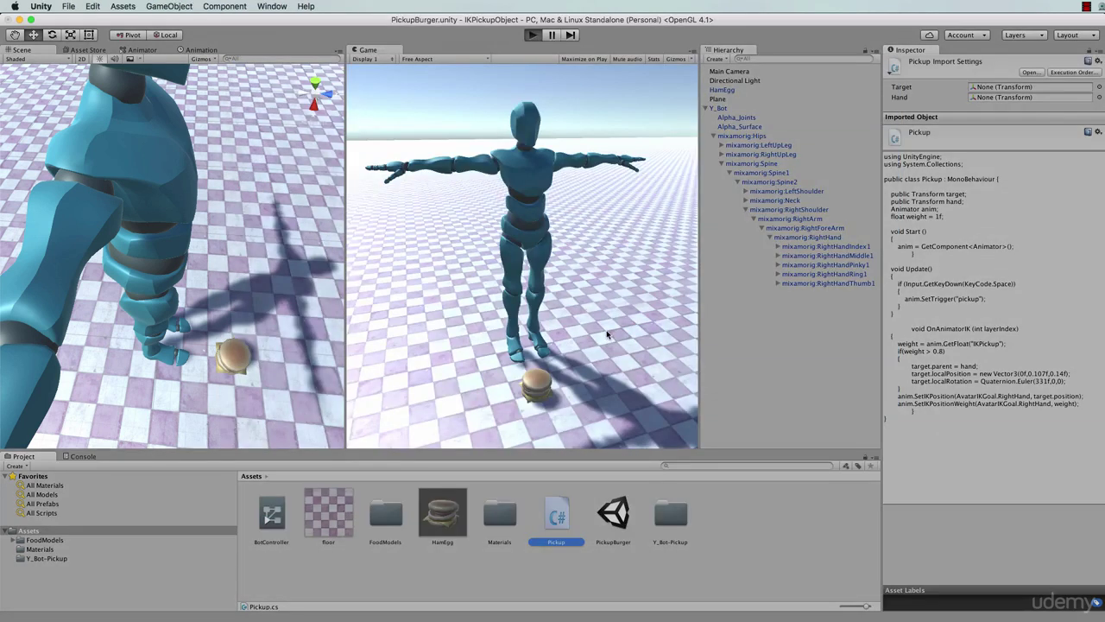
key("space")
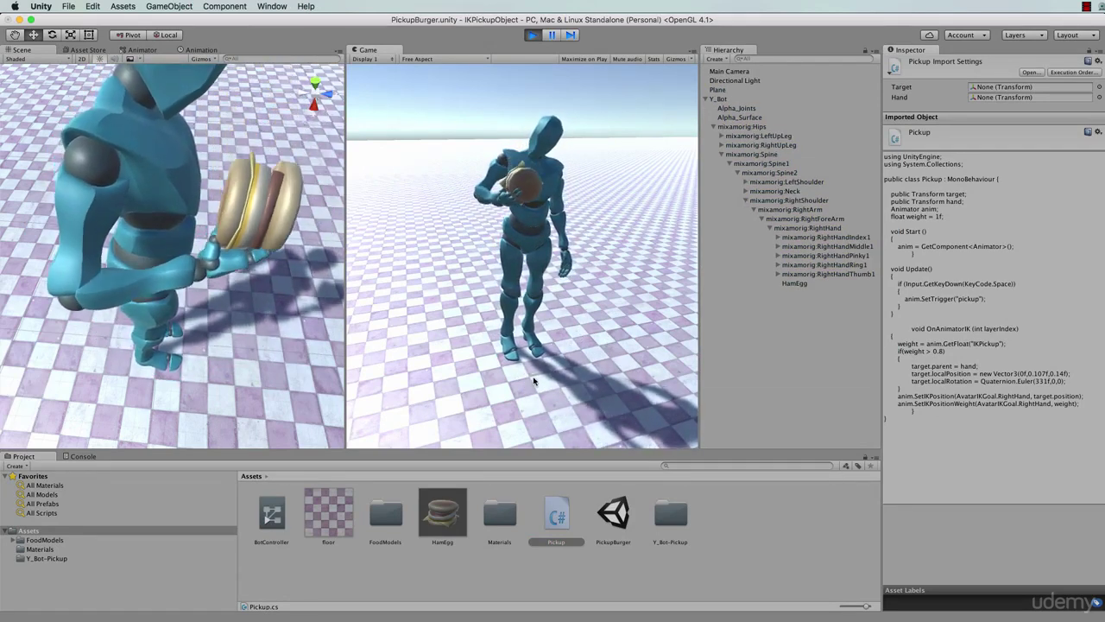
Stop the scene, reopen the Pickup script and change the weight threshold in the if condition to 0.95
left_click(534, 37)
left_click(559, 516)
double_click(559, 516)
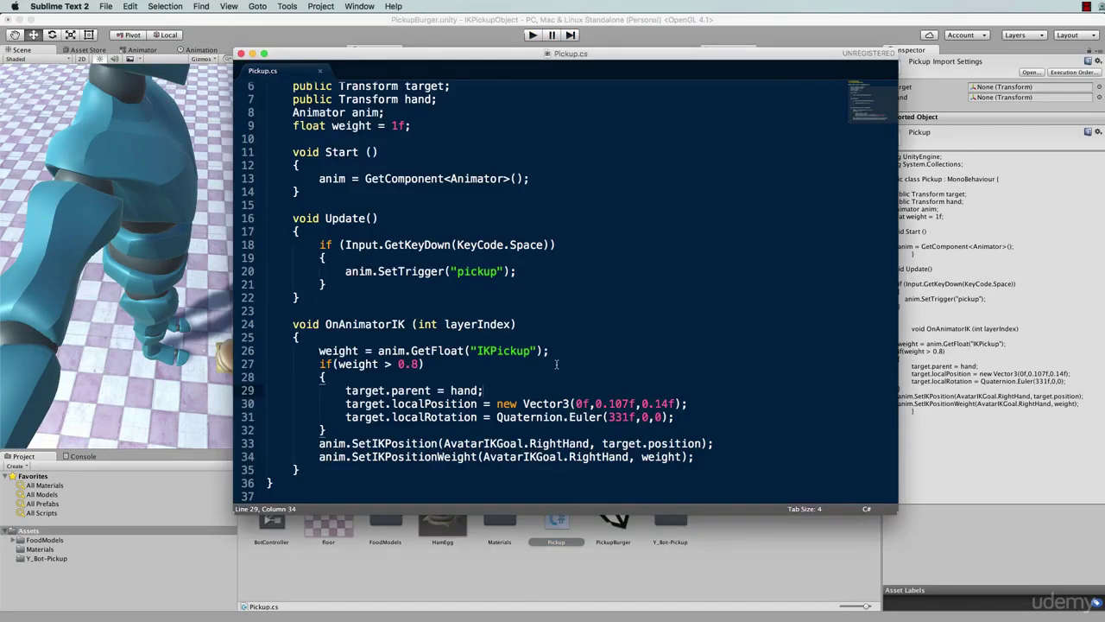
left_click(418, 363)
key("BackSpace")
type("95")
Run the scene in Unity and trigger the pickup to test the 0.95 threshold
left_click(533, 36)
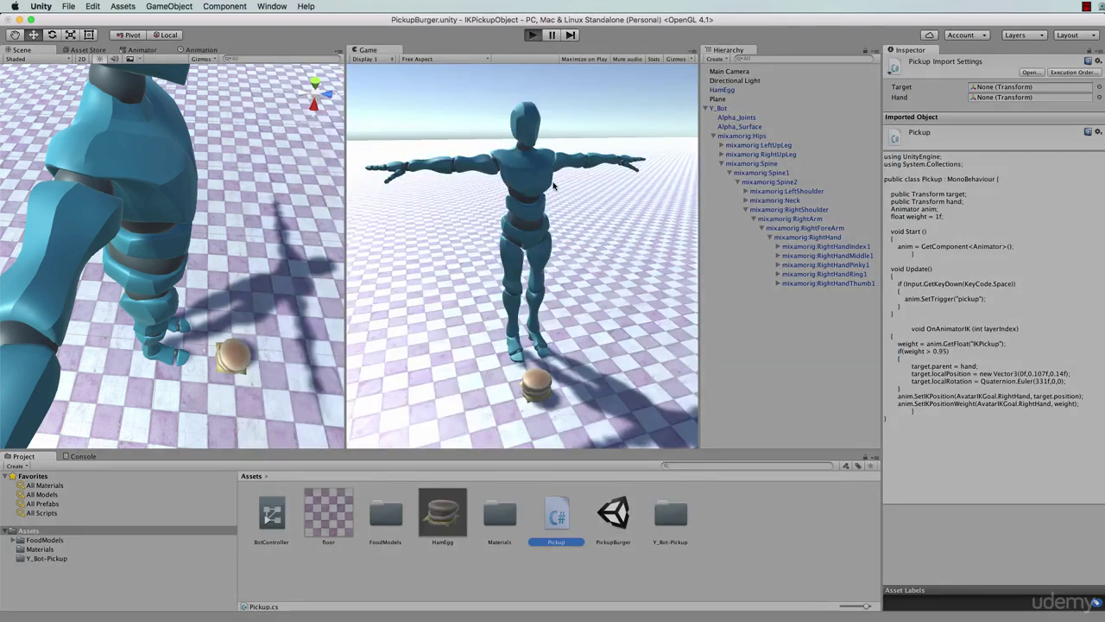
key("space")
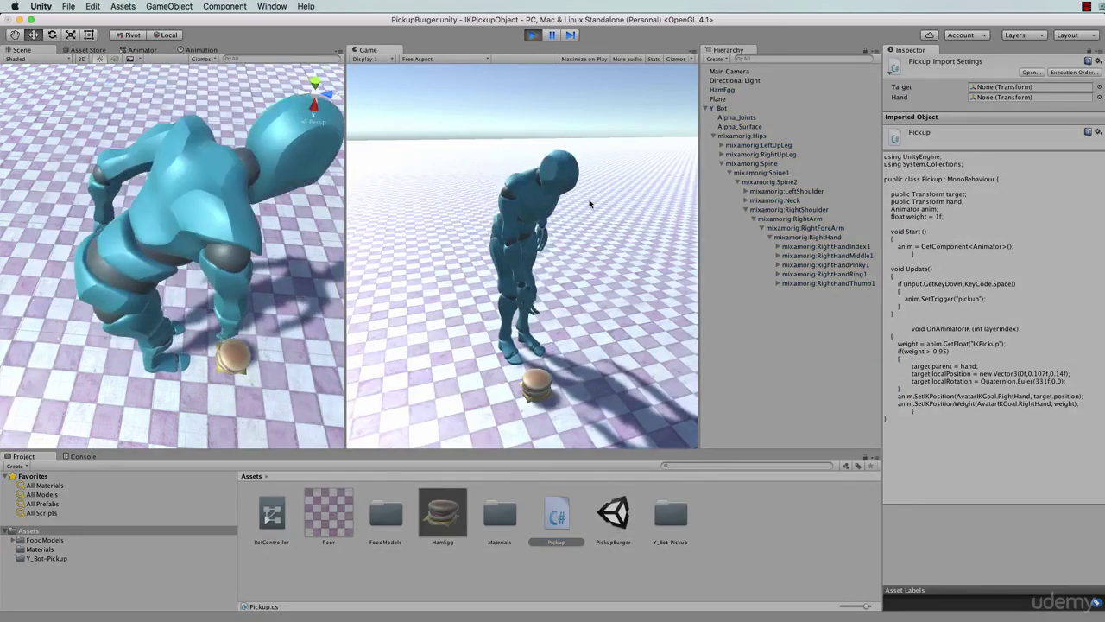